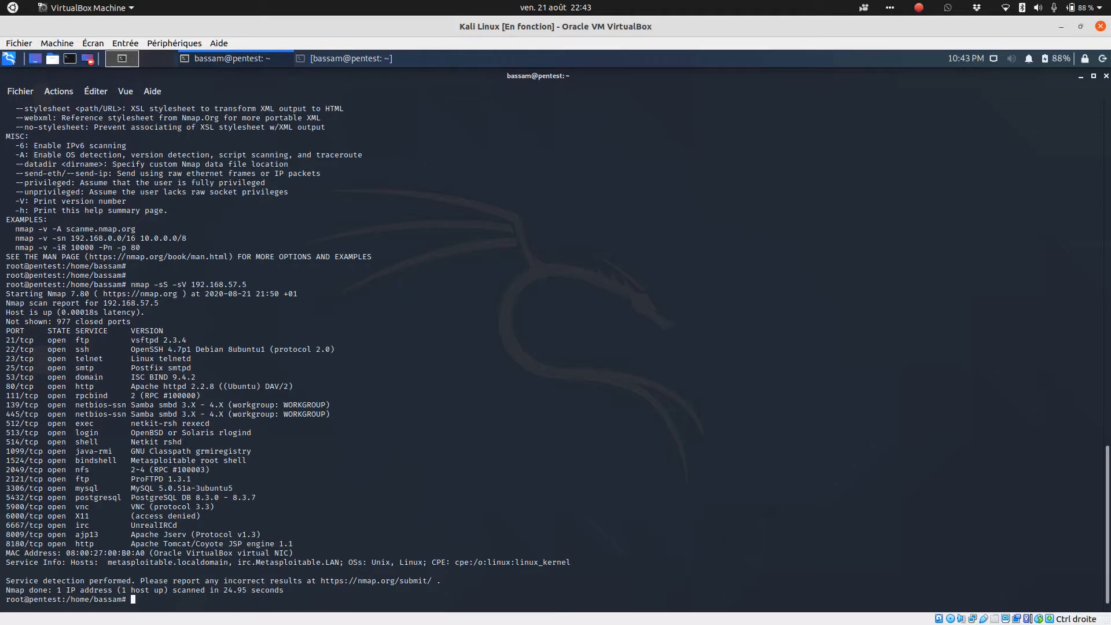
# - Switch to Chrome and open the CVE Details vulnerability search page
pyautogui.moveTo(310, 622)
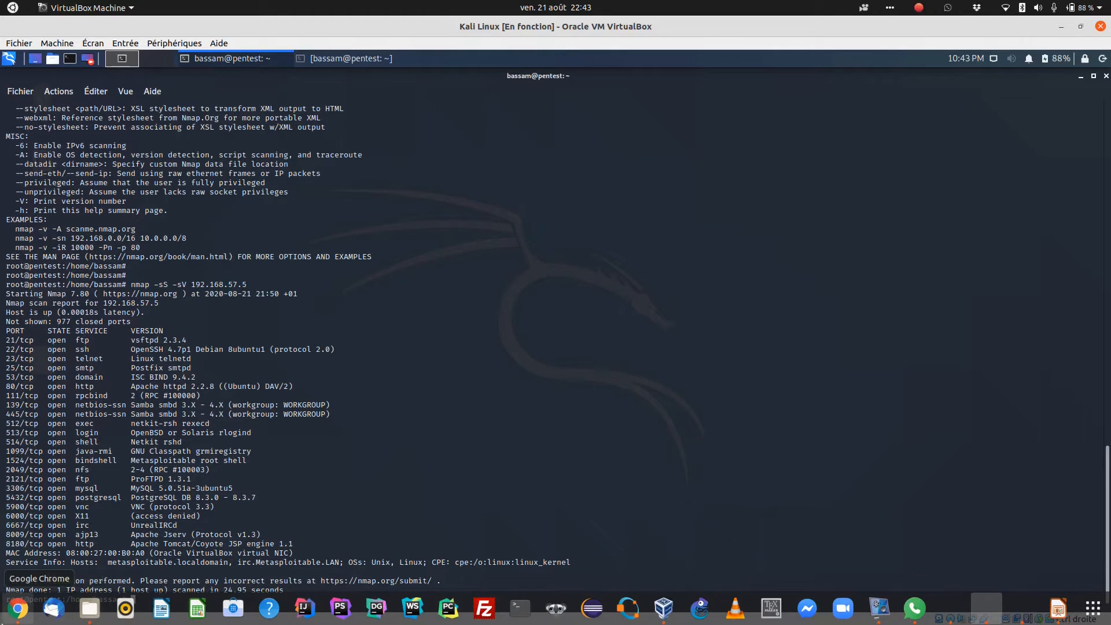
pyautogui.click(11, 614)
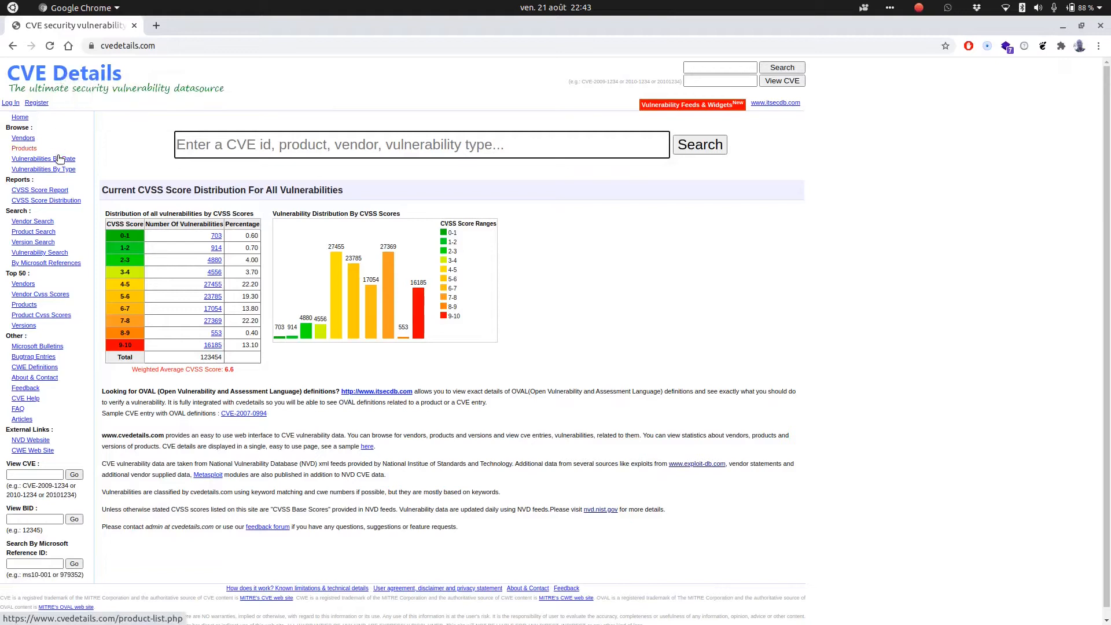
pyautogui.click(36, 254)
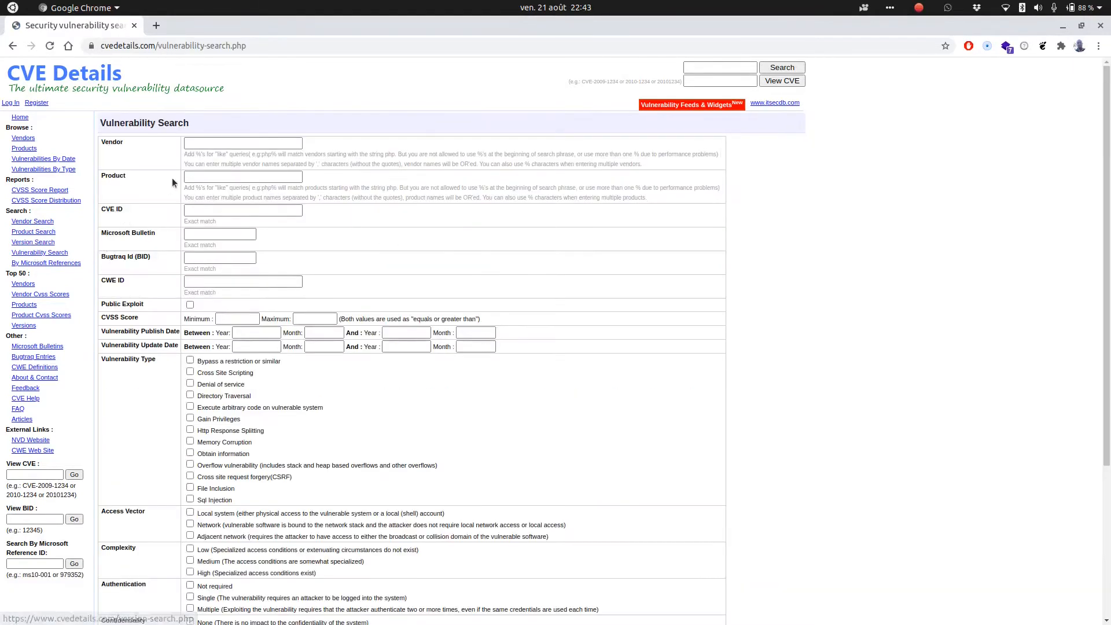
# - Search CVE Details for vulnerabilities of the product vsftpd
pyautogui.click(206, 178)
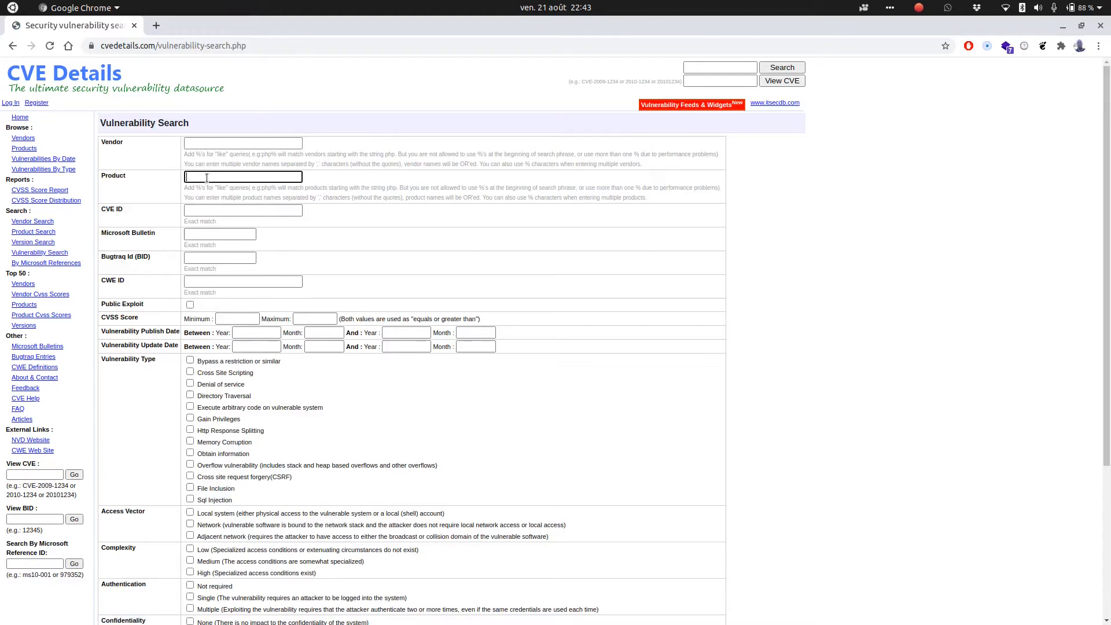
pyautogui.write('vsftpd')
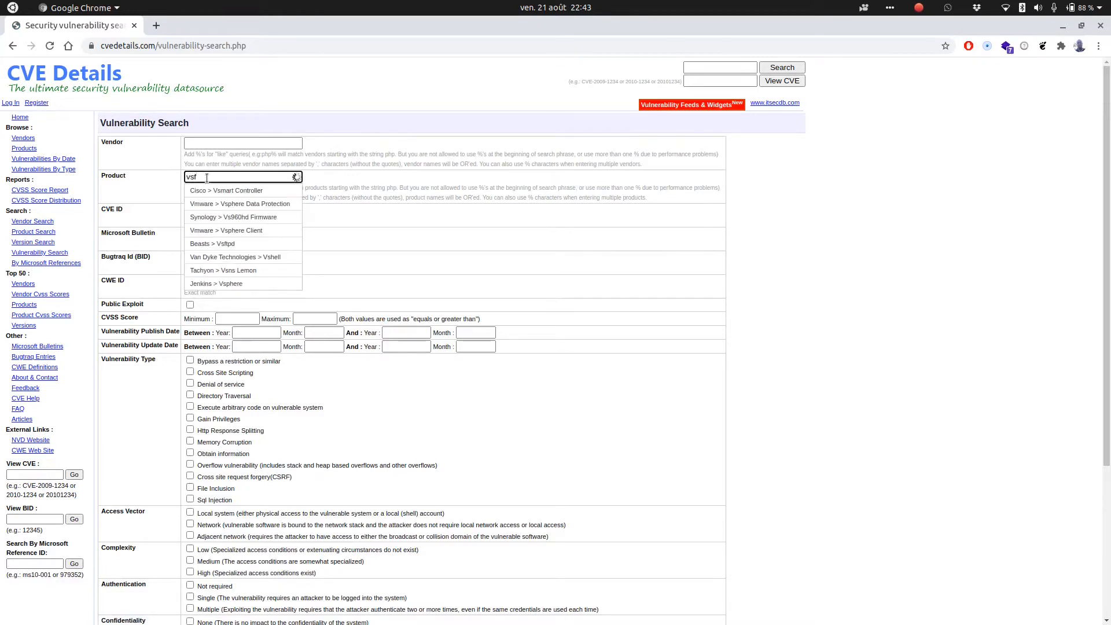
pyautogui.press('Return')
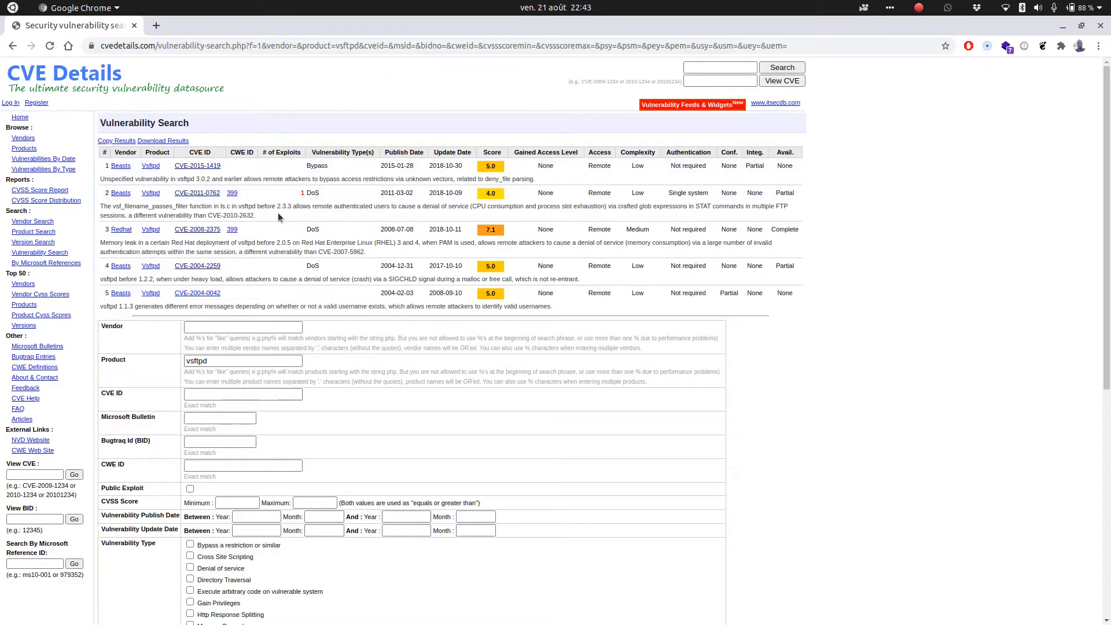
# - Open CVE-2015-1419 and review its details, including the related Metasploit modules section
pyautogui.click(190, 165)
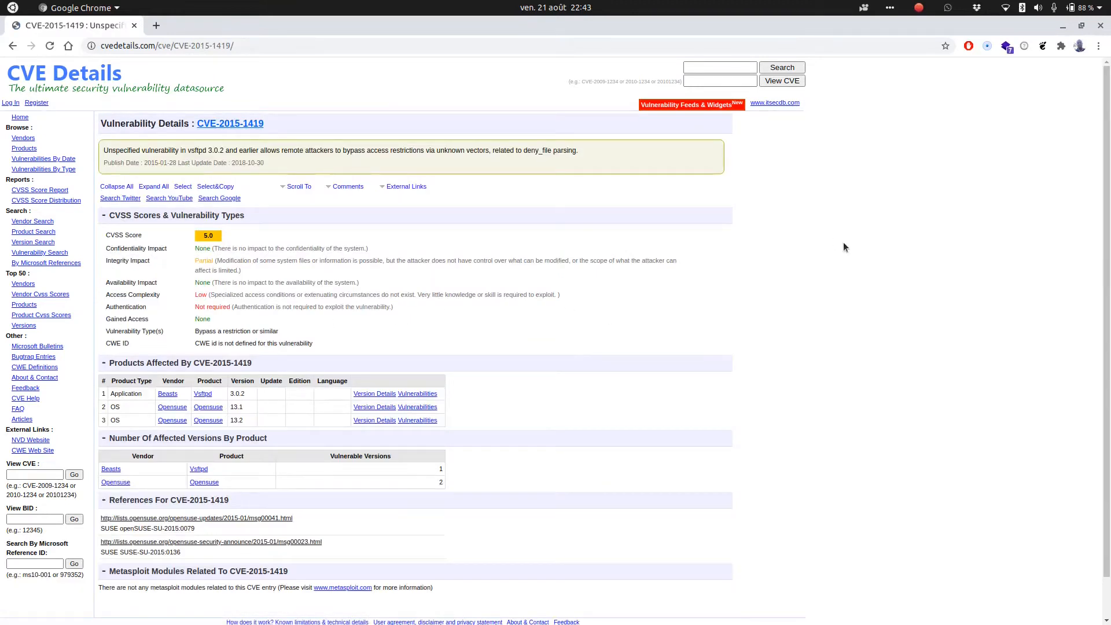
pyautogui.moveTo(1110, 185)
pyautogui.mouseDown()
pyautogui.moveTo(1109, 280)
pyautogui.moveTo(1107, 200)
pyautogui.mouseUp()
pyautogui.moveTo(203, 237); pyautogui.dragTo(225, 237)
pyautogui.moveTo(111, 588); pyautogui.dragTo(273, 589)
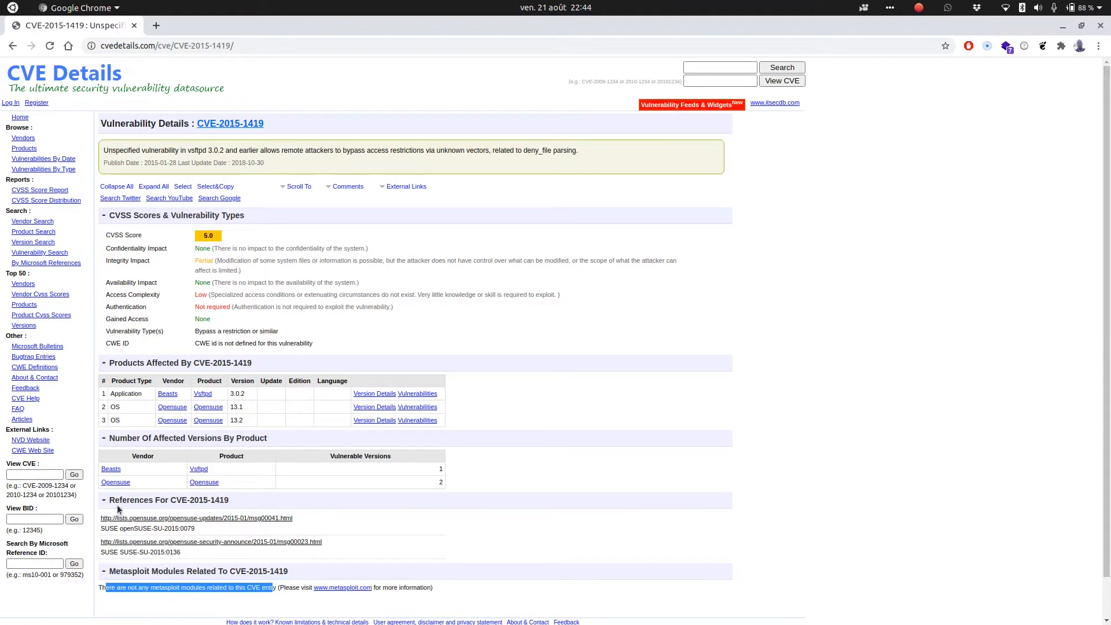
pyautogui.click(166, 588)
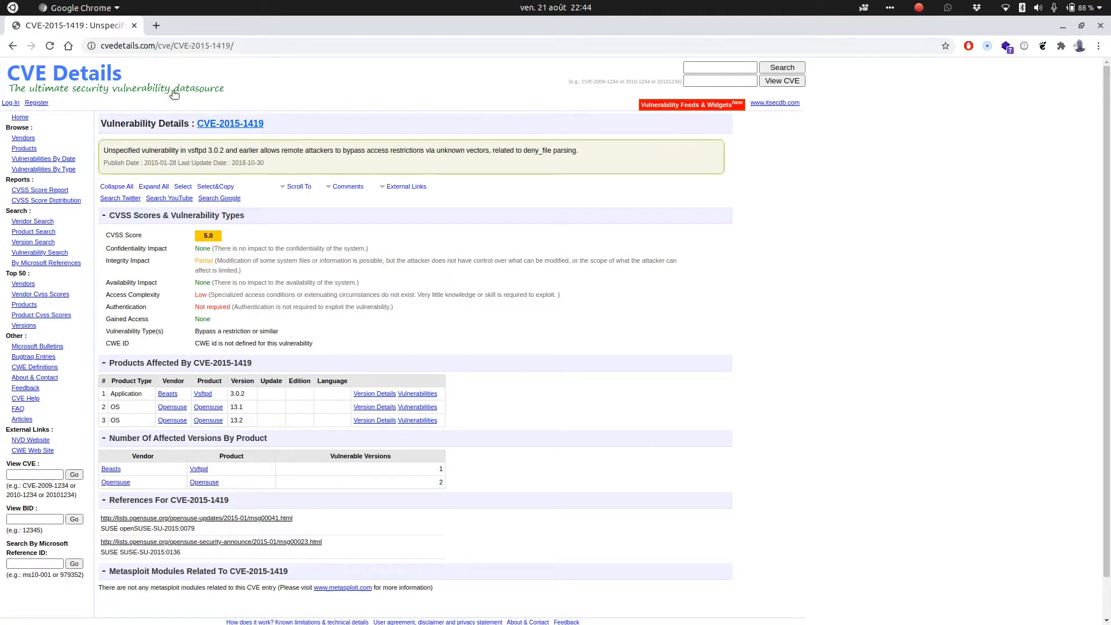
# - Open a new browser tab and start entering an address beginning with "e"
pyautogui.click(155, 27)
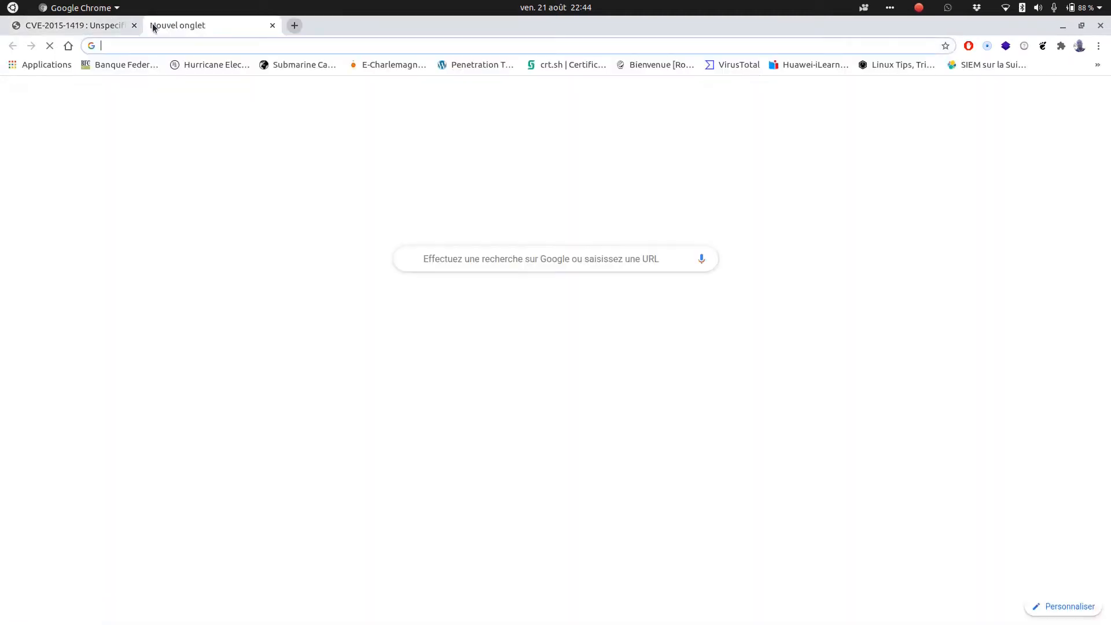
pyautogui.click(93, 26)
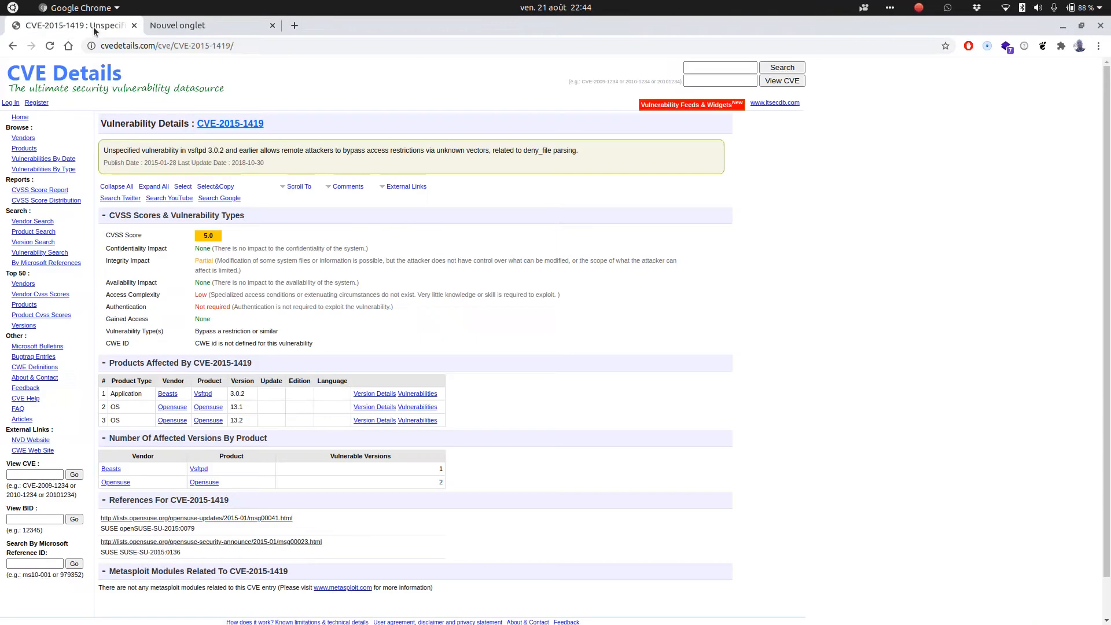
pyautogui.click(169, 25)
pyautogui.write('exploit-db.com')
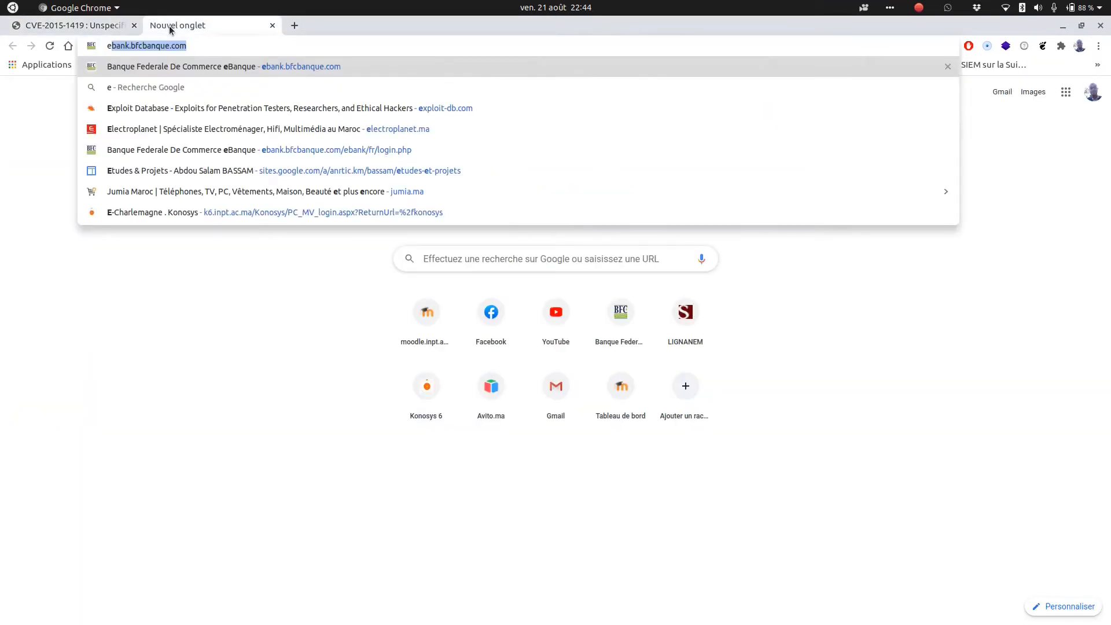
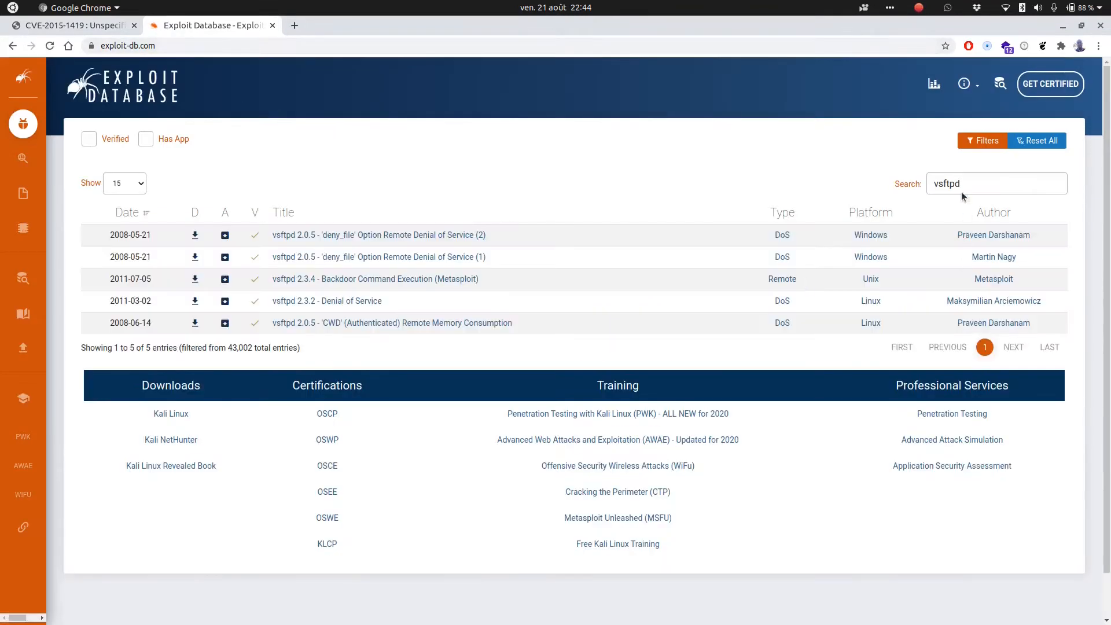
# - Search Exploit Database for exploits matching vsftpd
pyautogui.click(969, 185)
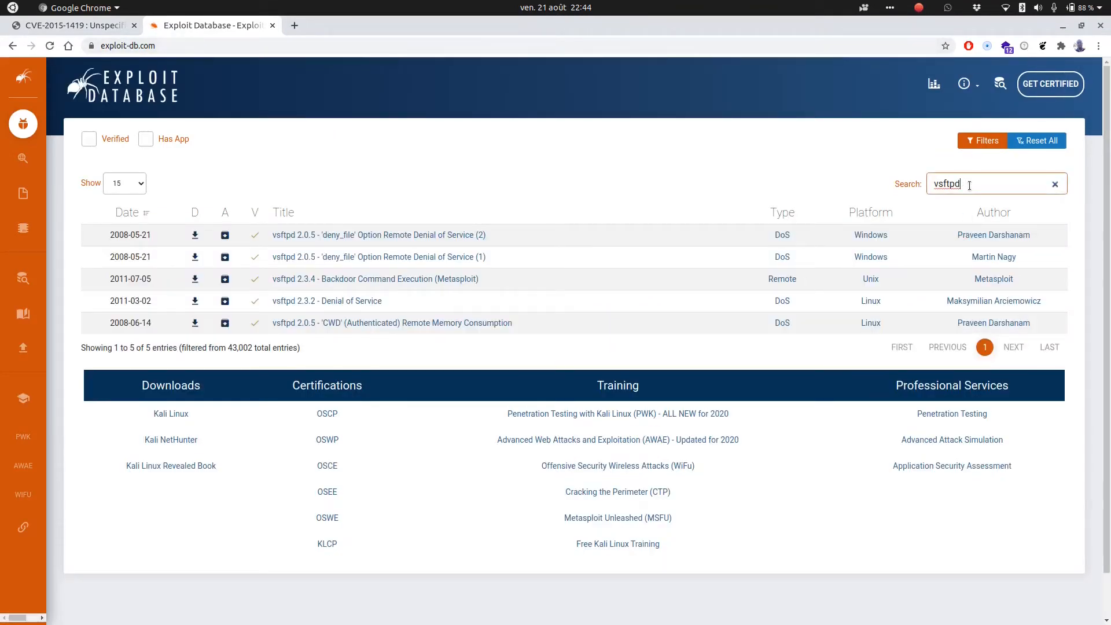
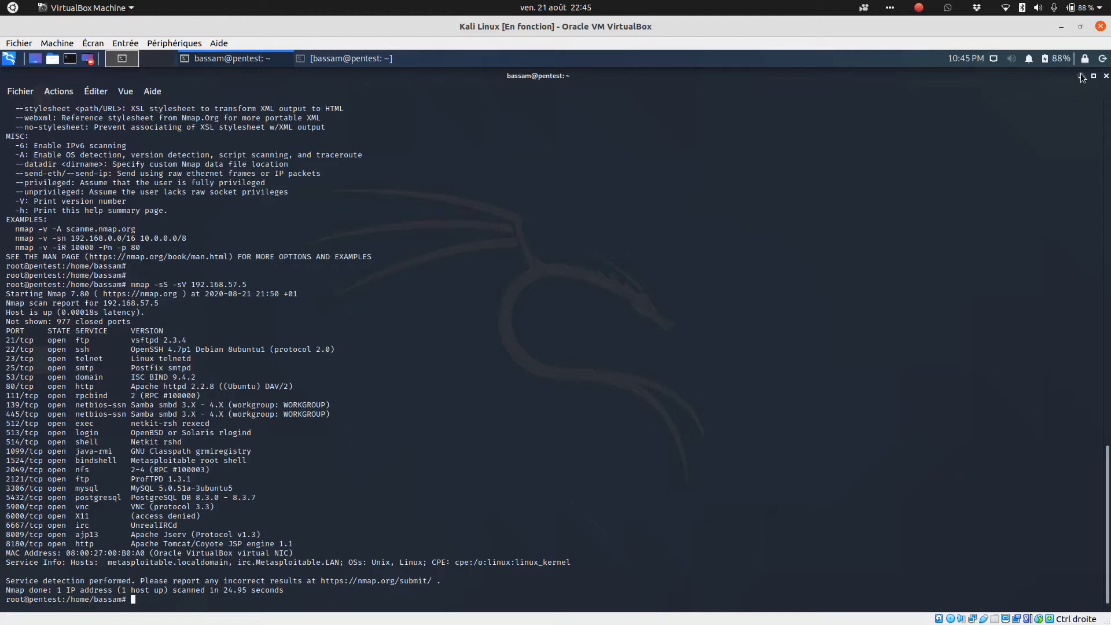
pyautogui.moveTo(17, 614)
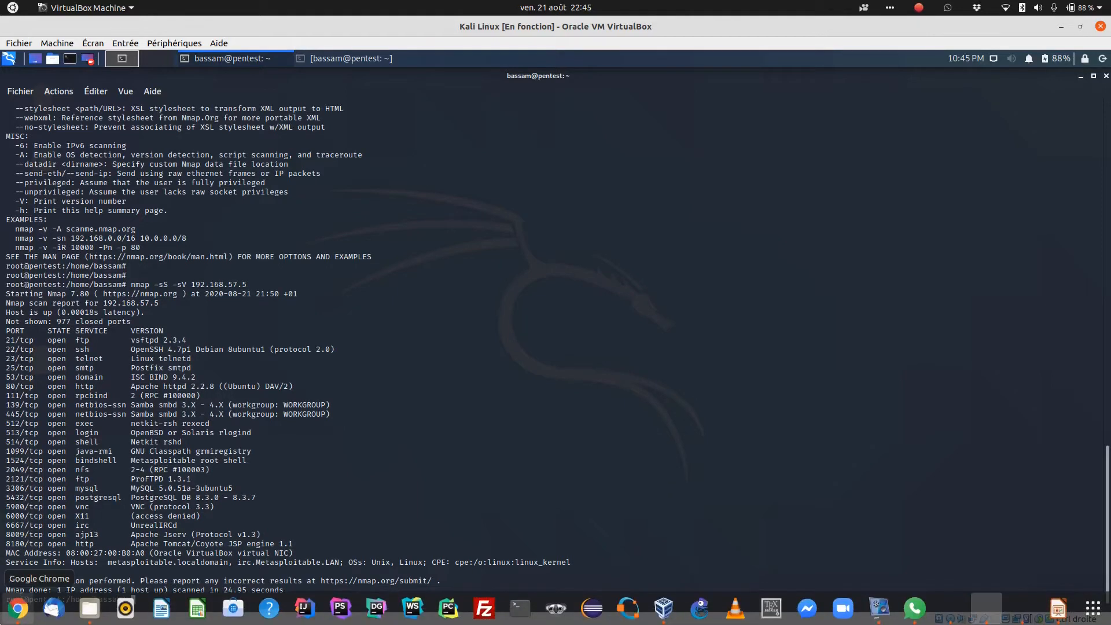
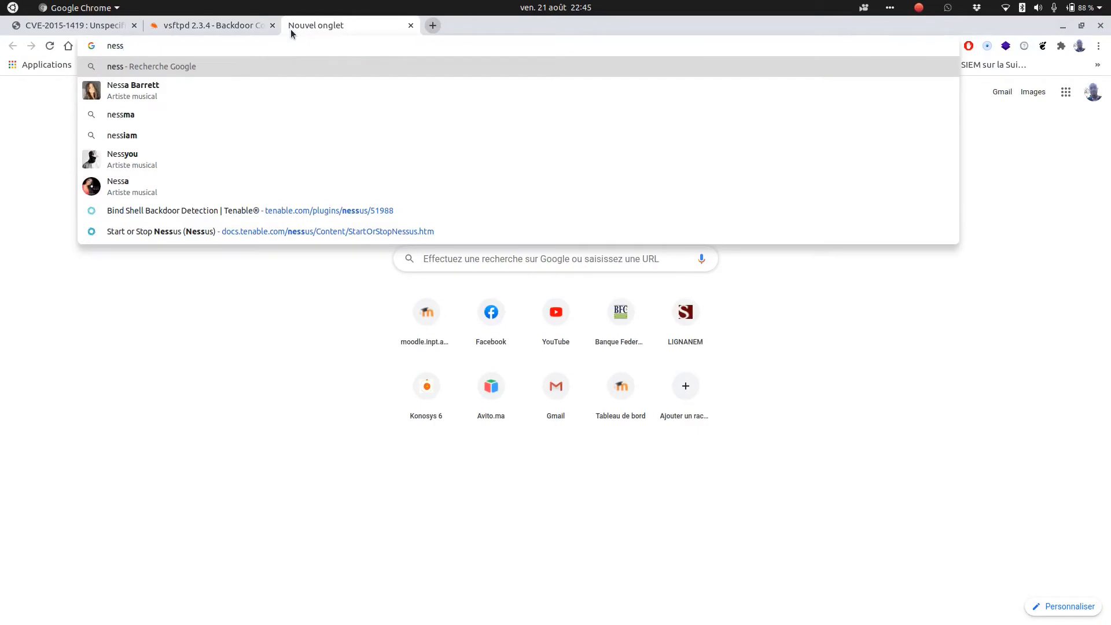
# - Search Google for "nessus download" and open the Tenable Nessus download page
pyautogui.write('us')
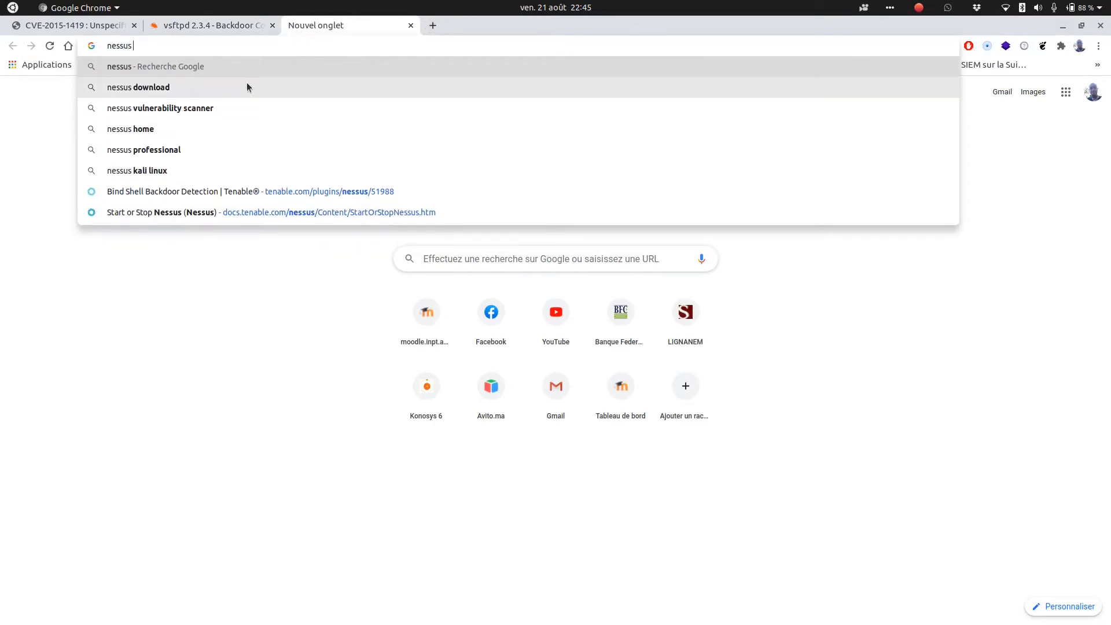
pyautogui.press('Down')
pyautogui.press('Return')
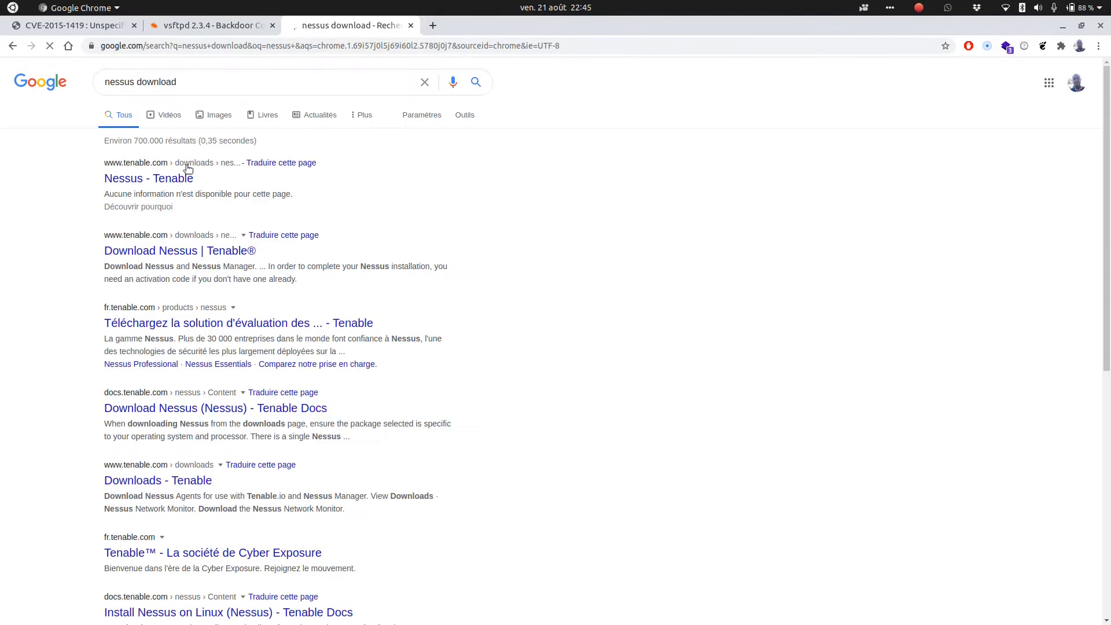
pyautogui.click(169, 181)
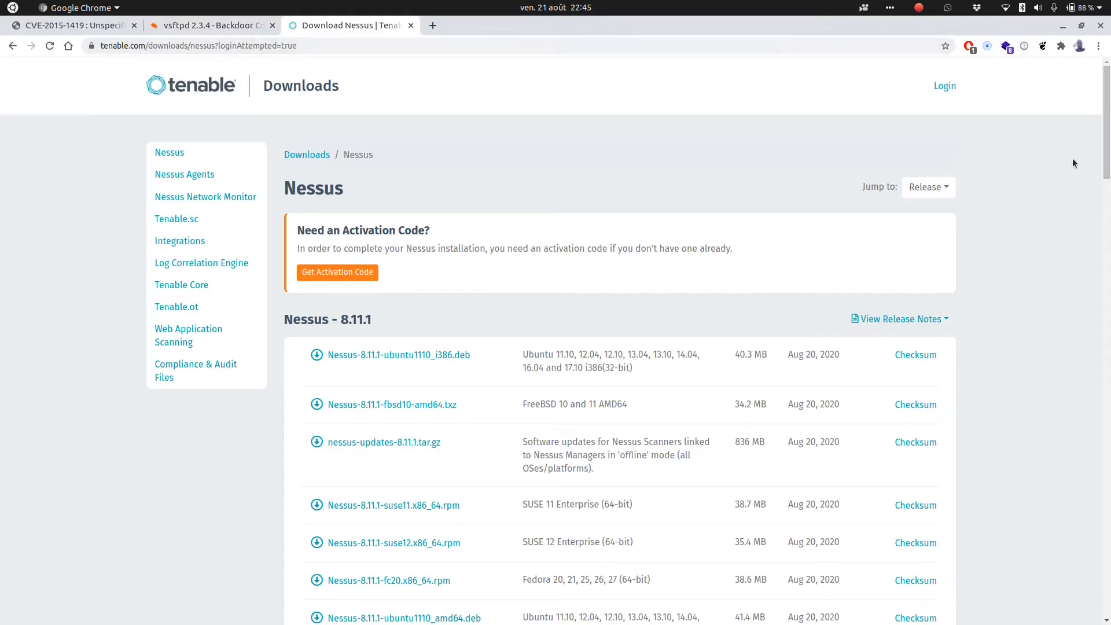
# - Browse the list of Nessus 8.11.1 installation packages on the download page
pyautogui.scroll(-1, 1109, 137)
pyautogui.scroll(-5, 1109, 137)
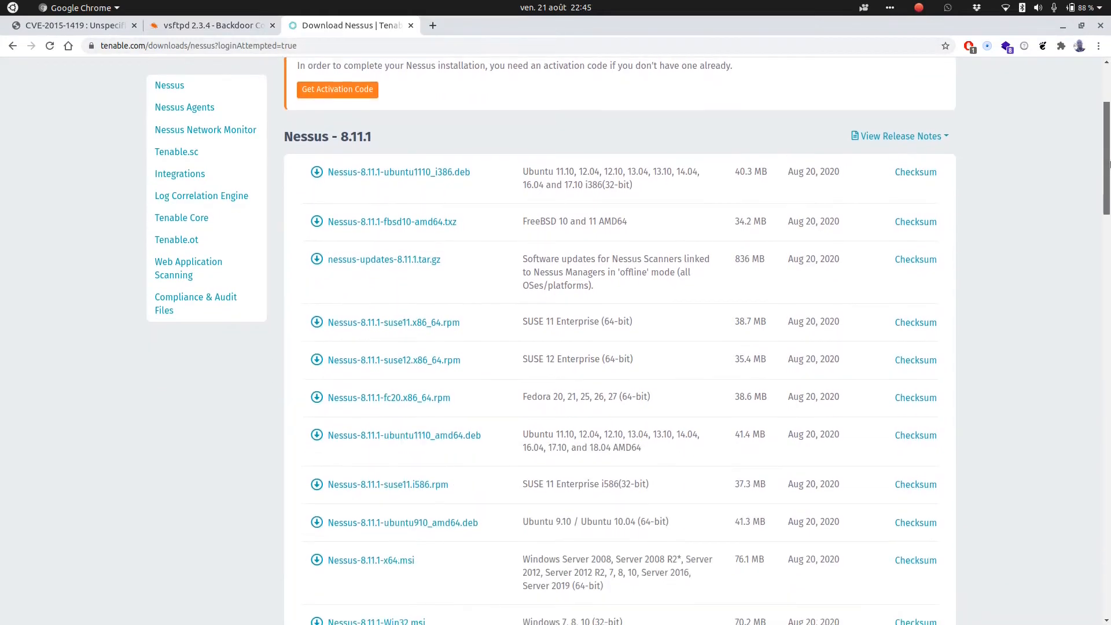
pyautogui.scroll(6, 1093, 104)
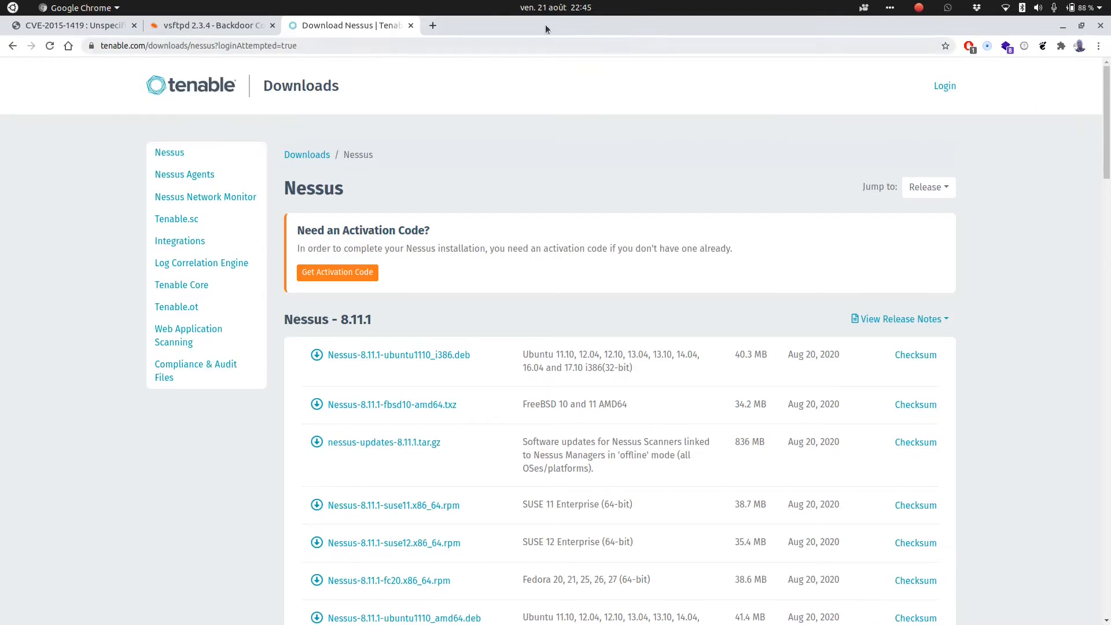
pyautogui.moveTo(1108, 134); pyautogui.dragTo(1061, 260)
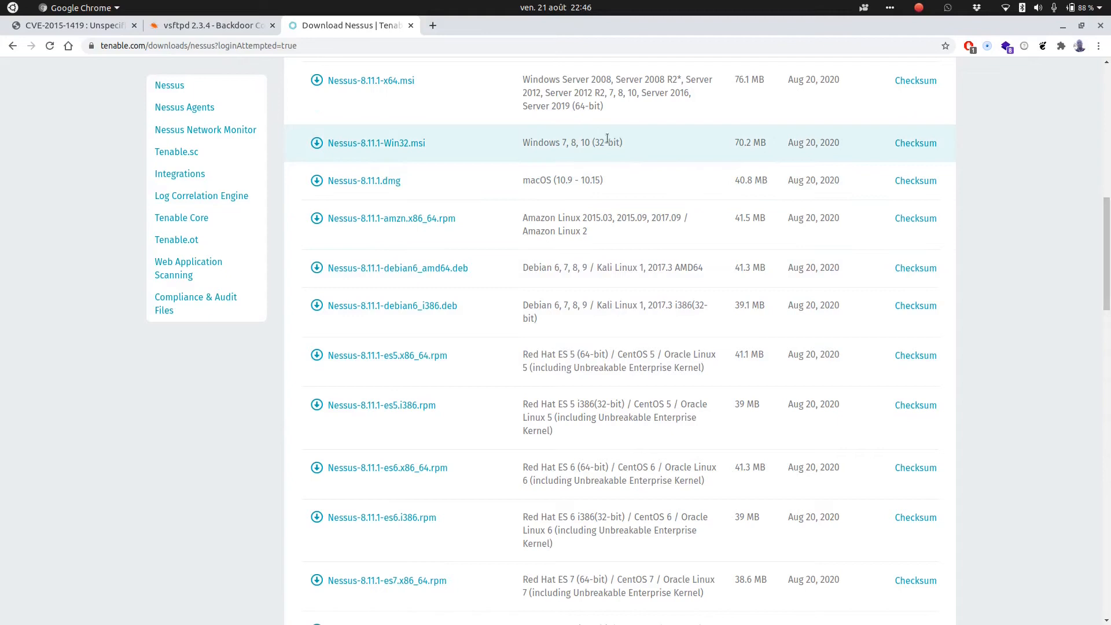
pyautogui.moveTo(1107, 238); pyautogui.dragTo(1101, 99)
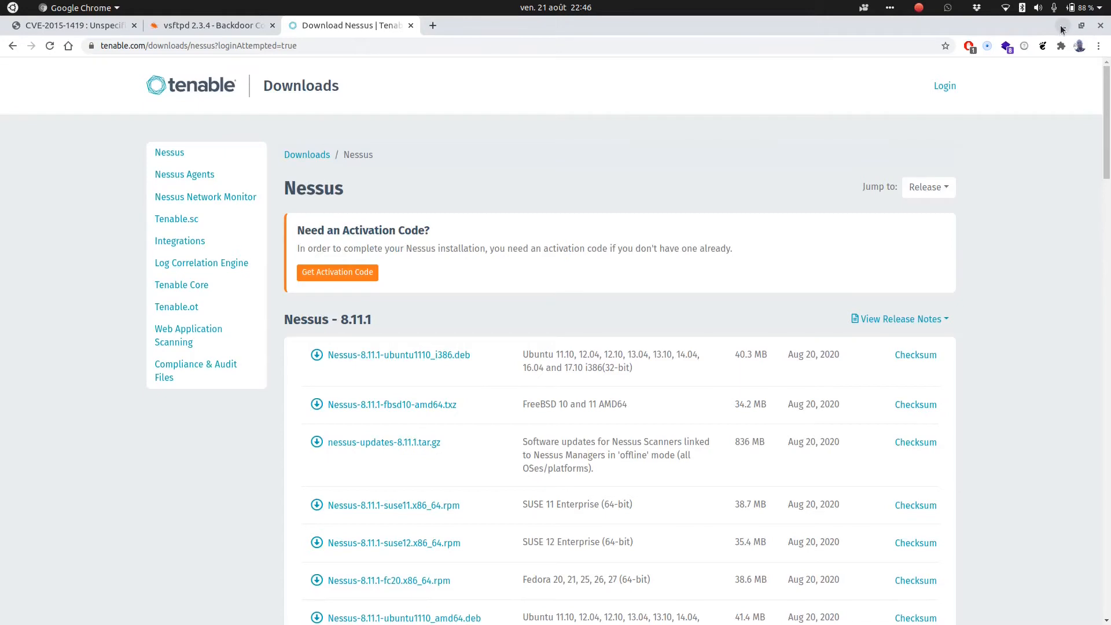
# - In the Kali virtual machine's terminal, start the Nessus service with /etc/init.d/nessusd start
pyautogui.click(1062, 27)
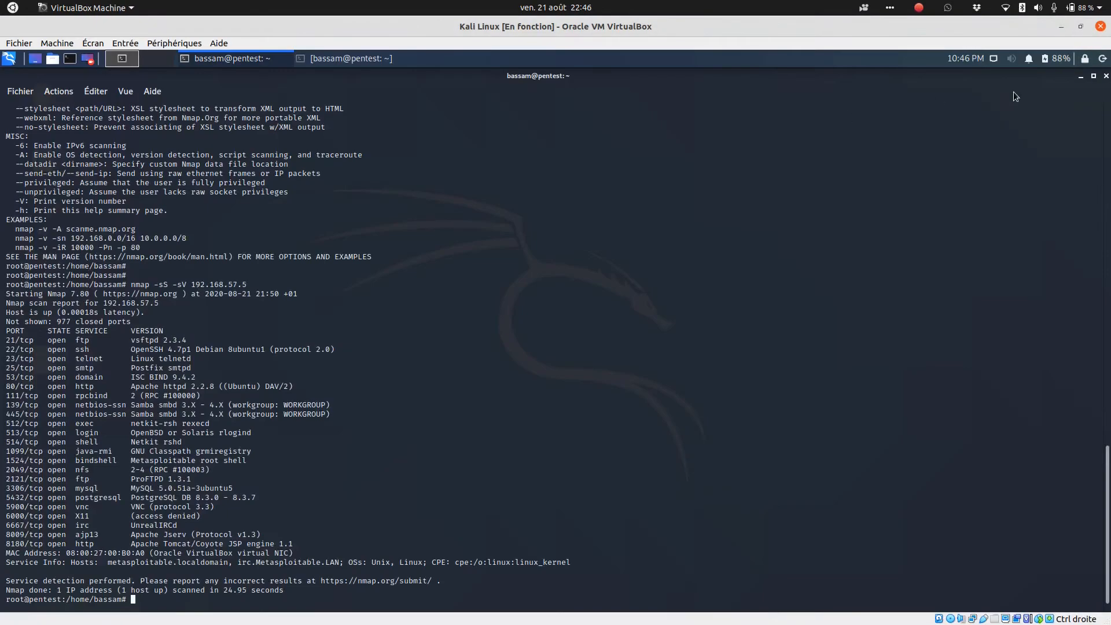
pyautogui.click(1080, 77)
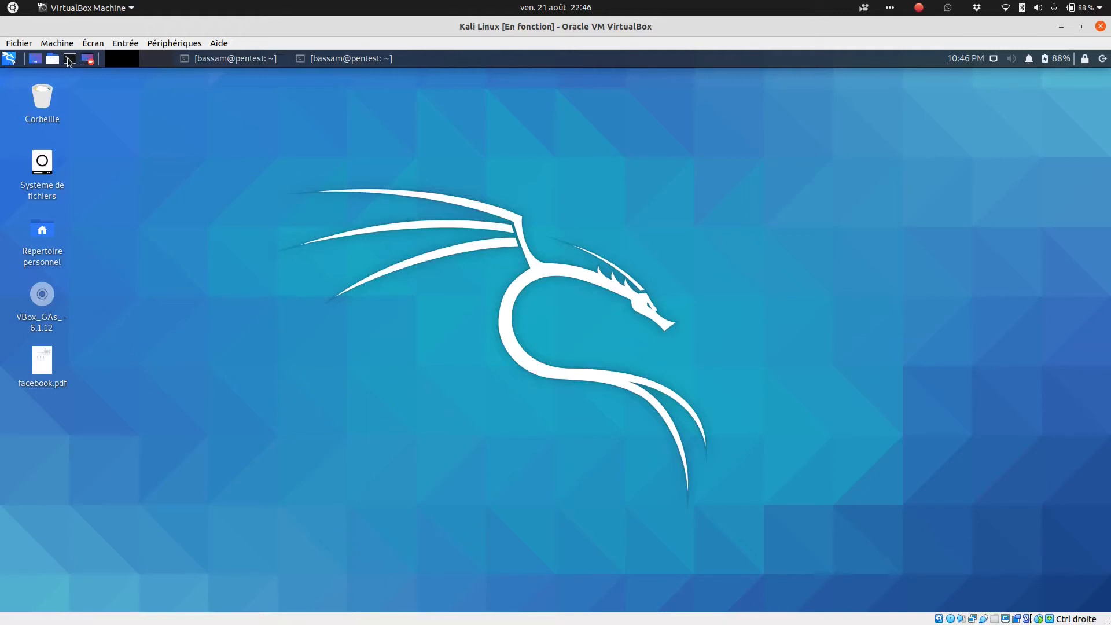
pyautogui.click(346, 58)
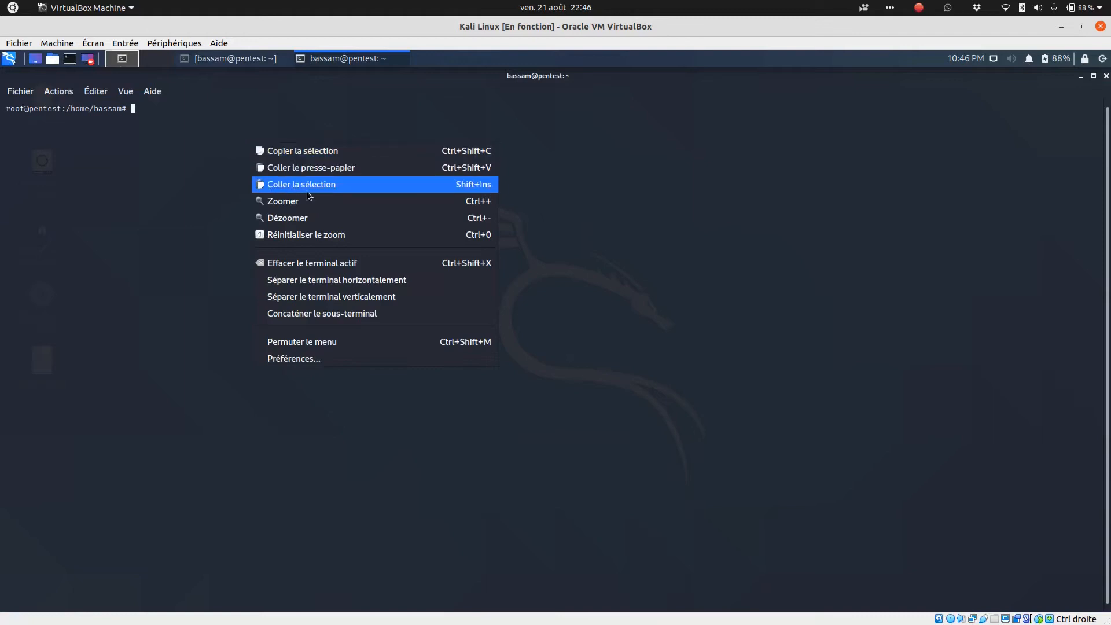
pyautogui.click(349, 167)
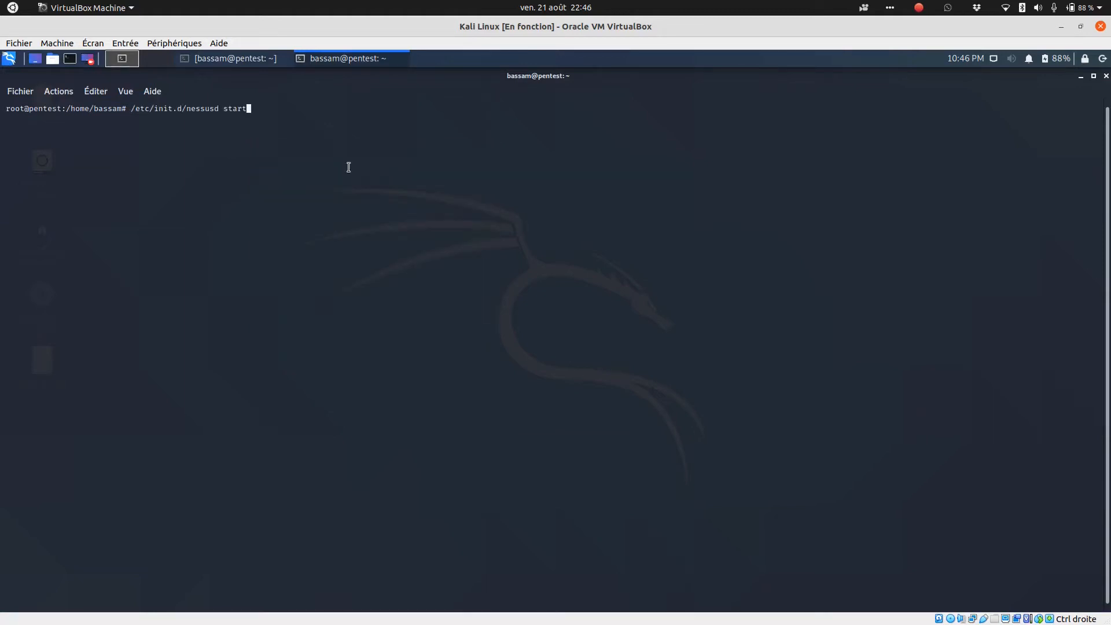
pyautogui.press('Return')
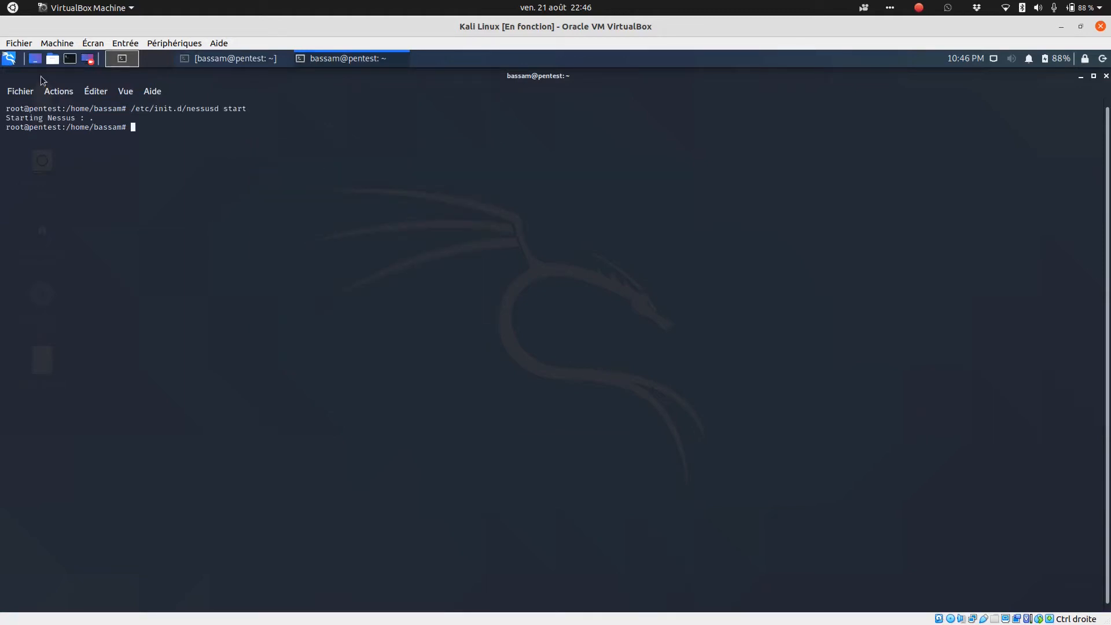
# - Launch the web browser in Kali and open the address pentest:8834
pyautogui.click(9, 59)
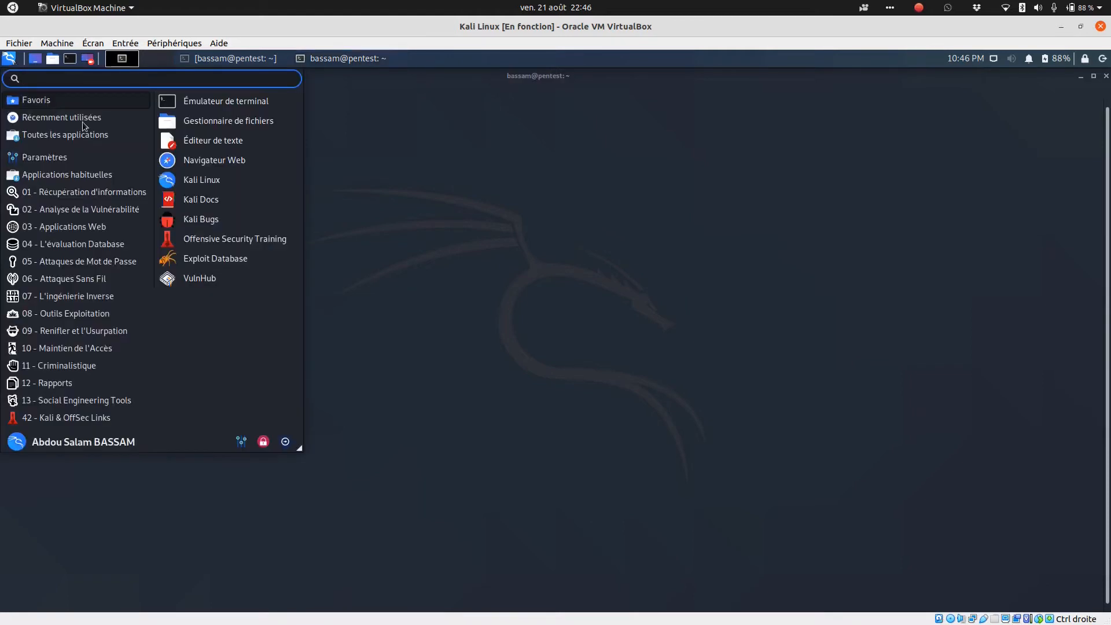
pyautogui.click(198, 184)
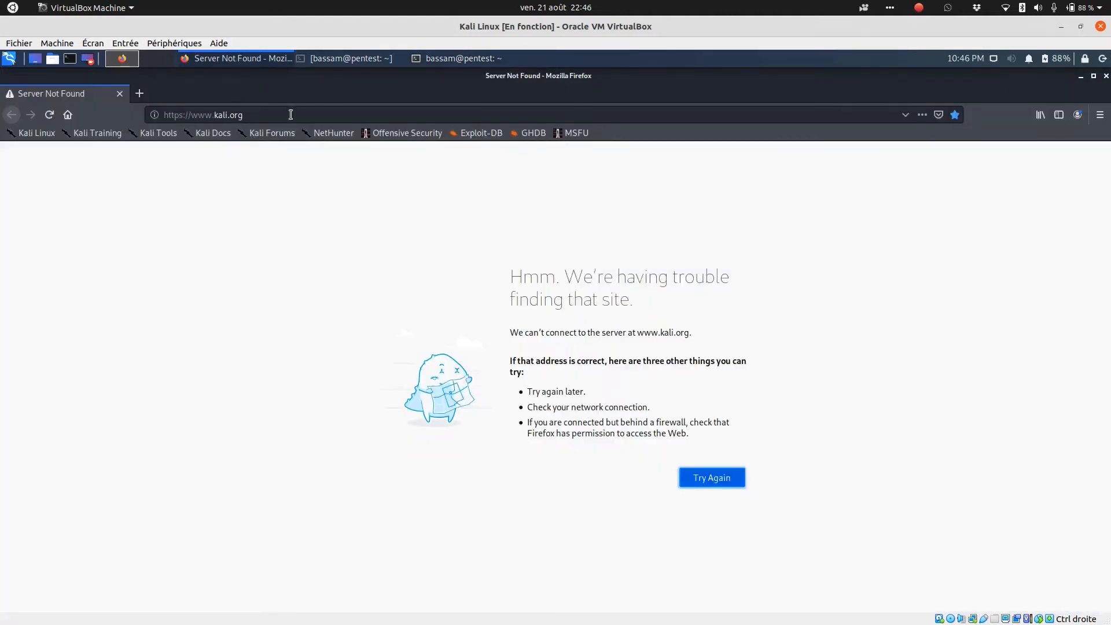
pyautogui.click(291, 114)
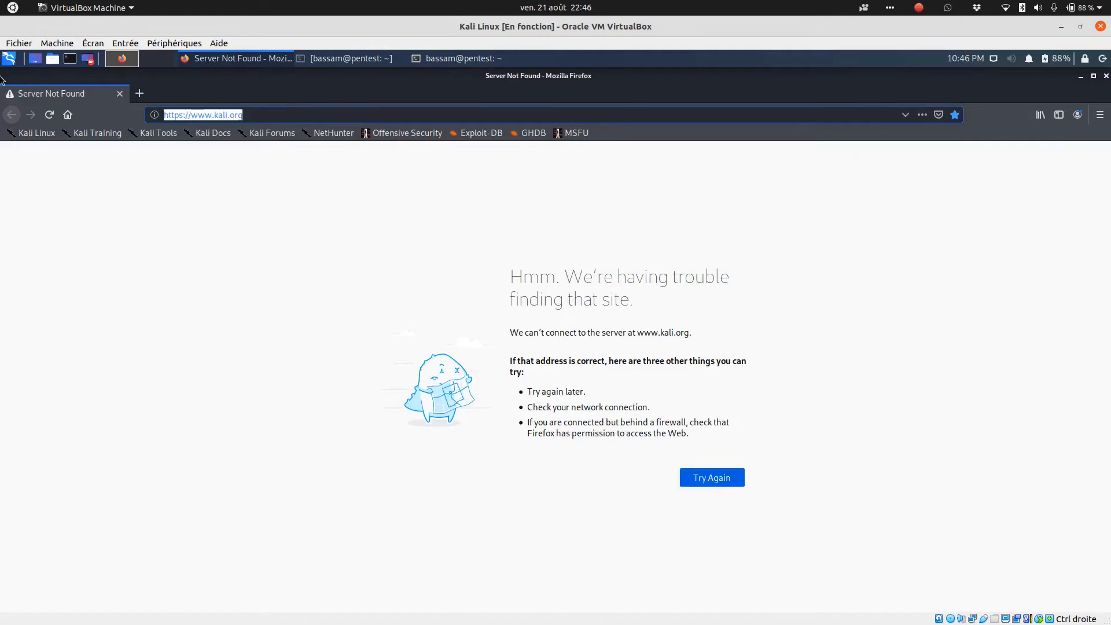
pyautogui.write('kali:8834/')
pyautogui.press('Left')
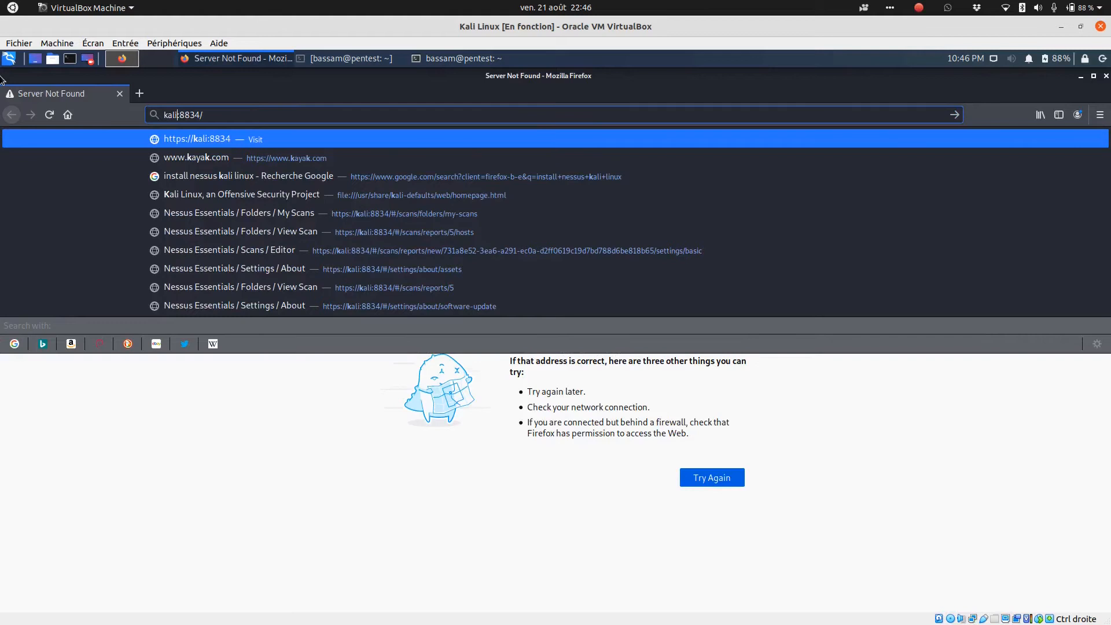
pyautogui.press('BackSpace')
pyautogui.press('BackSpace')
pyautogui.press('BackSpace')
pyautogui.press('BackSpace')
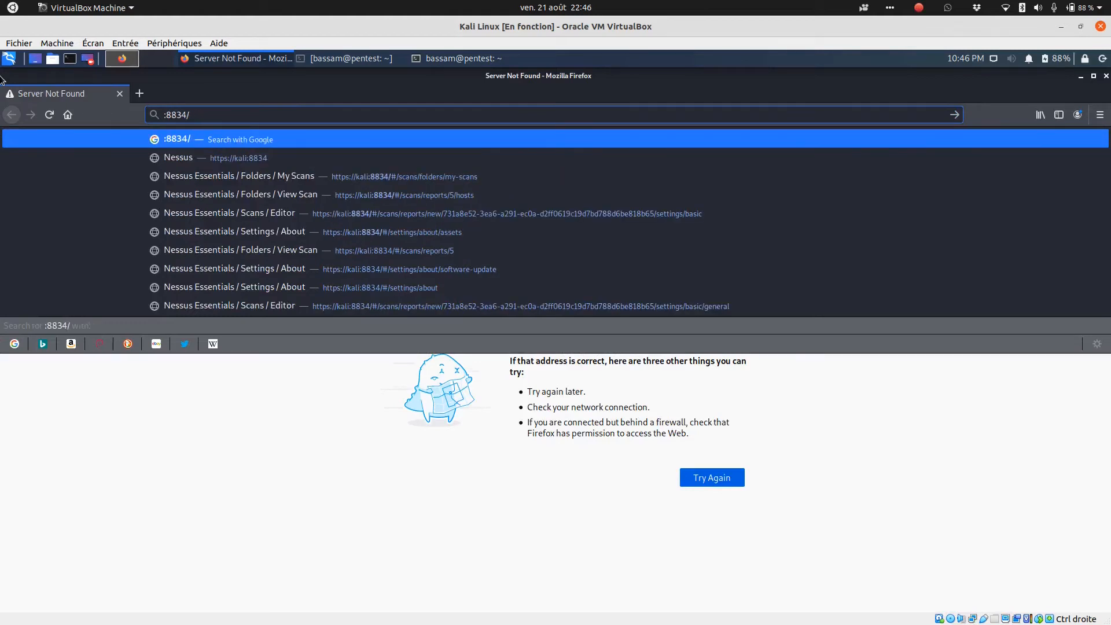
pyautogui.write('pentest')
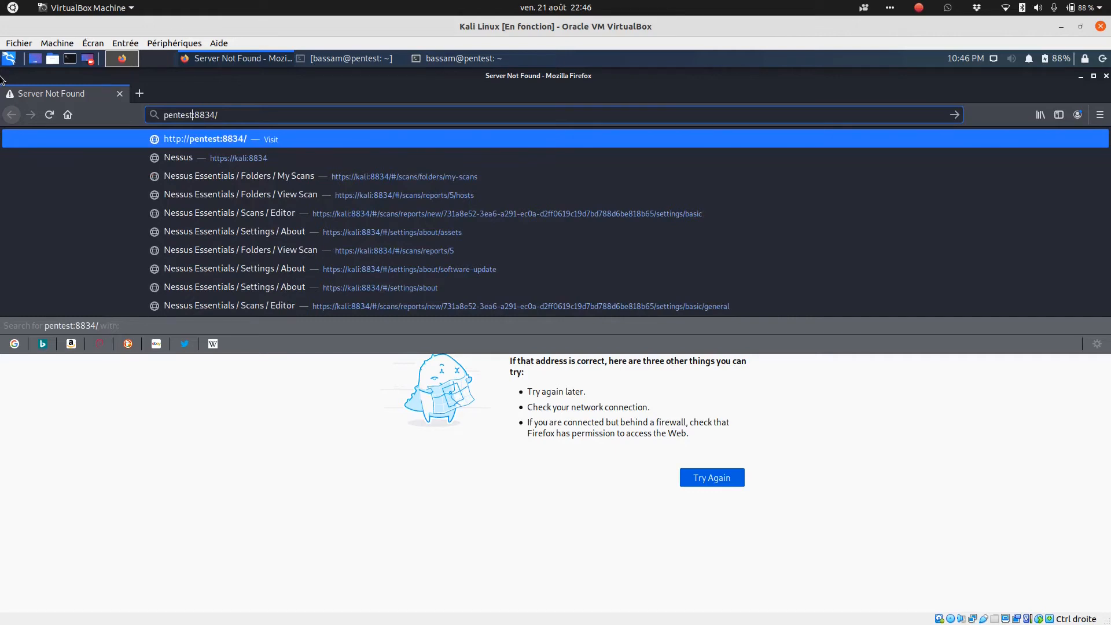
pyautogui.press('Return')
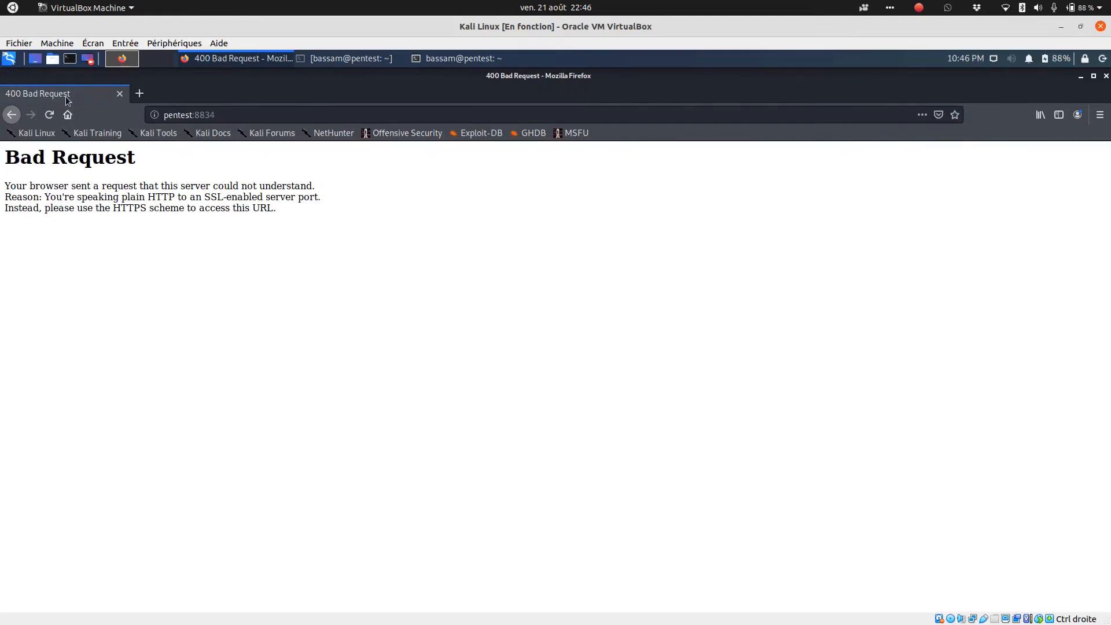
pyautogui.click(45, 116)
pyautogui.click(168, 116)
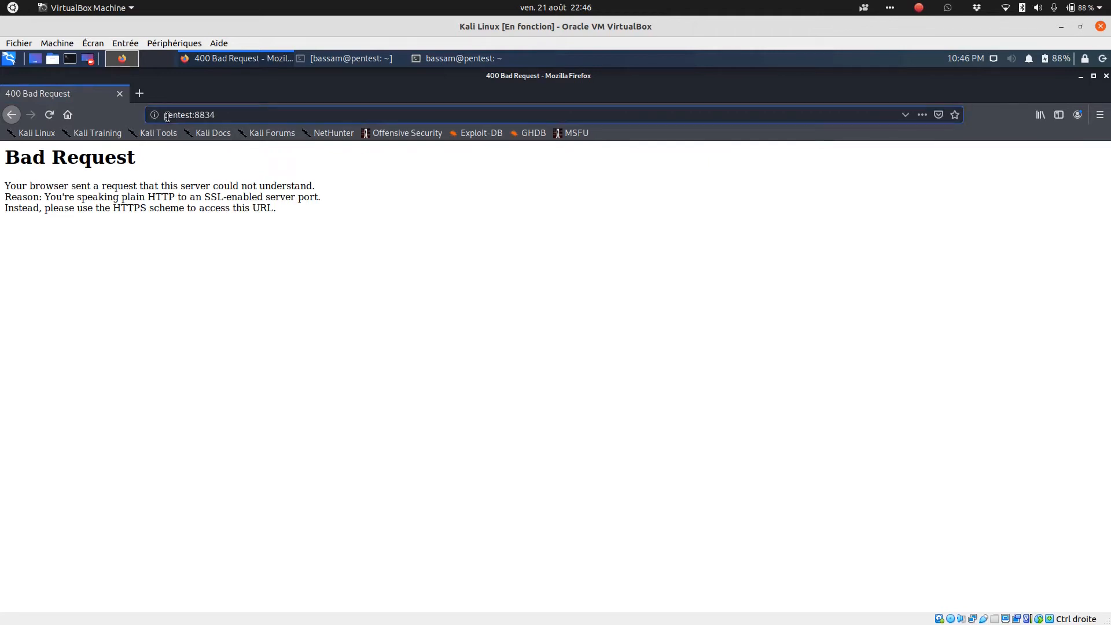
pyautogui.write('htpps')
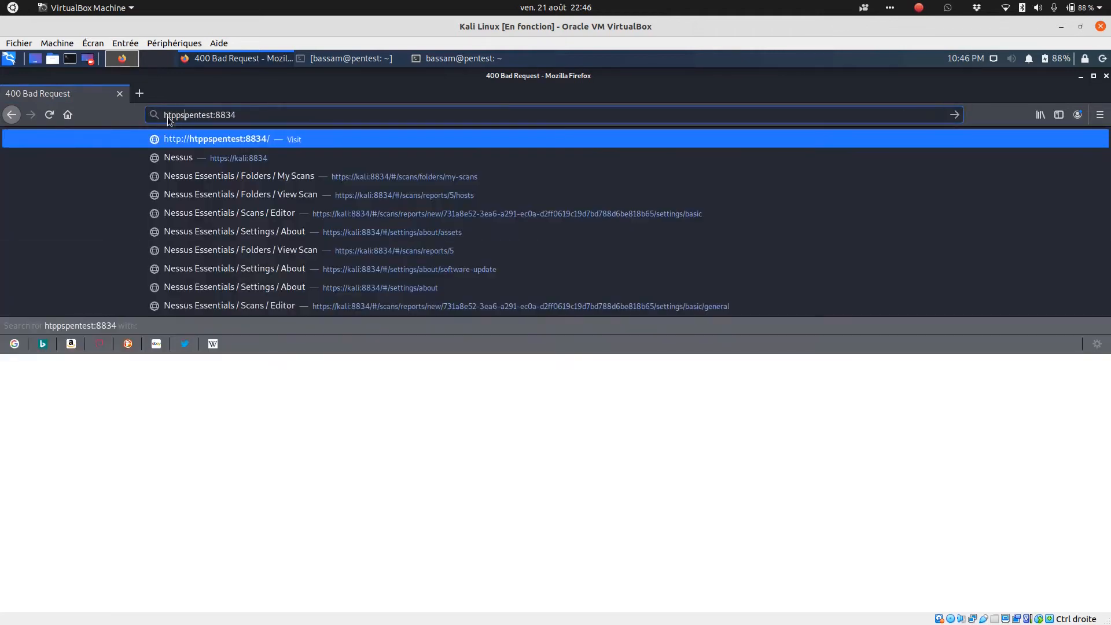
pyautogui.press('BackSpace')
pyautogui.press('BackSpace')
pyautogui.press('BackSpace')
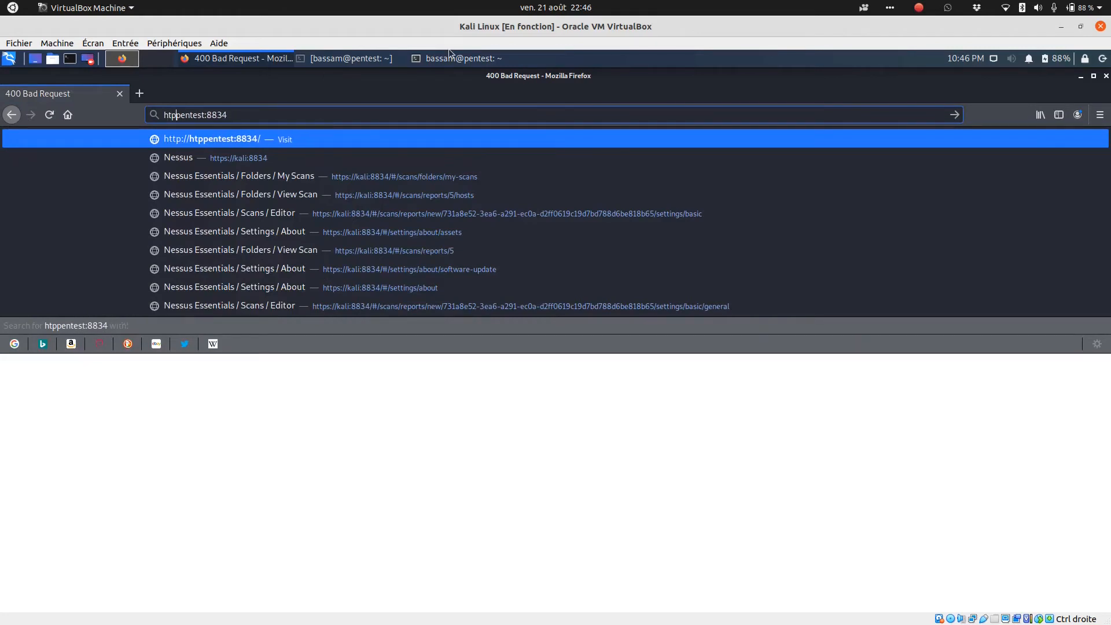
pyautogui.write('tps:')
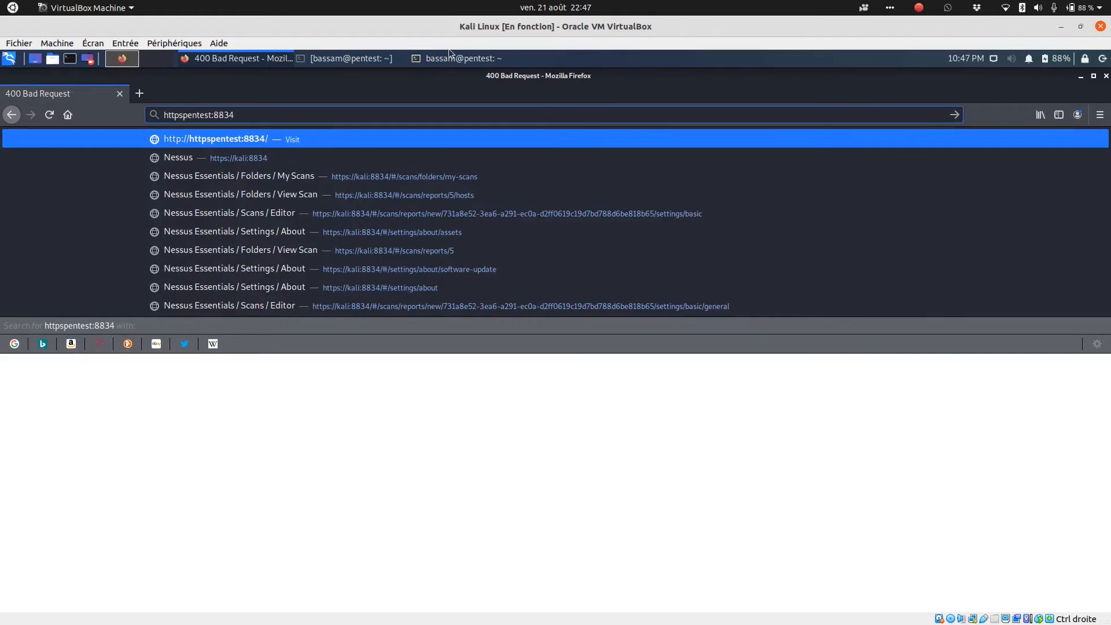
pyautogui.write('//')
pyautogui.press('Return')
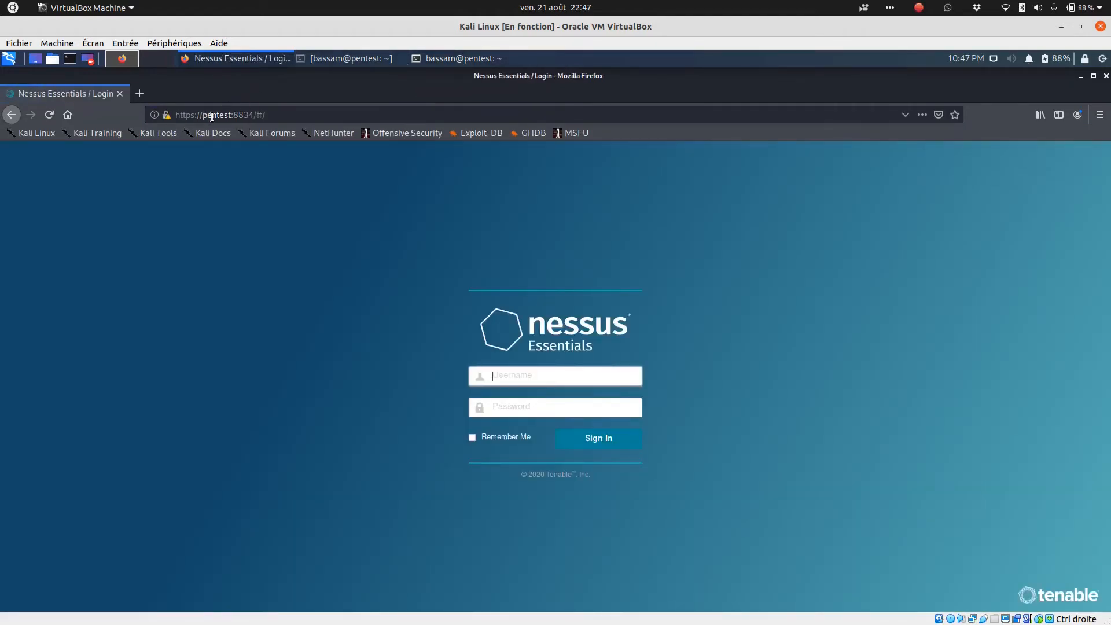
# - Sign in to Nessus Essentials with the account username and password
pyautogui.click(250, 114)
pyautogui.doubleClick(250, 114)
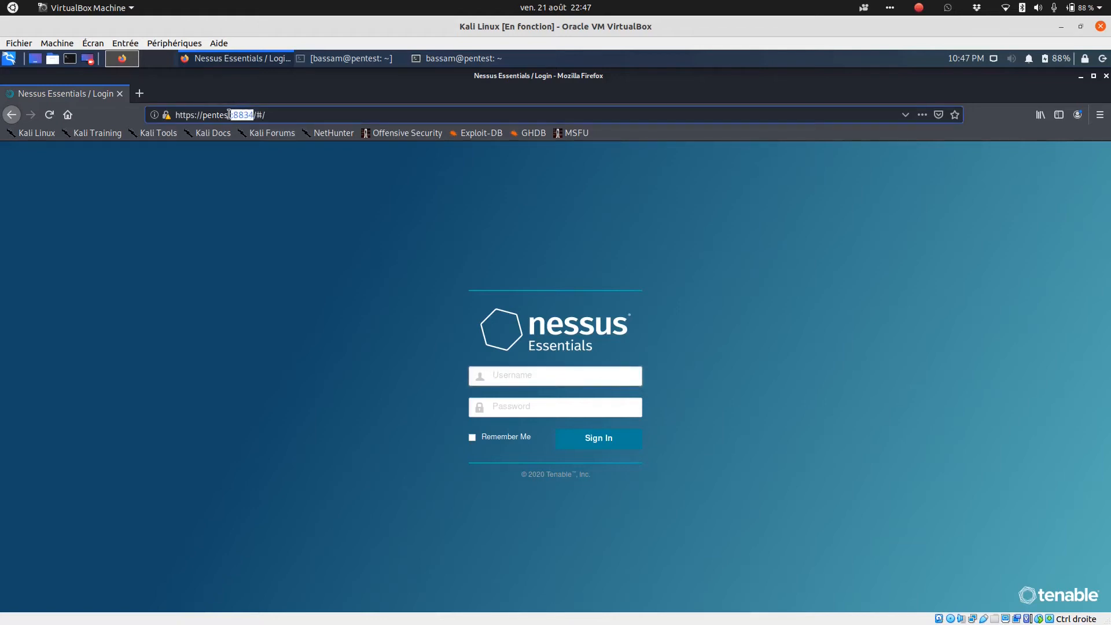
pyautogui.click(542, 374)
pyautogui.write('a')
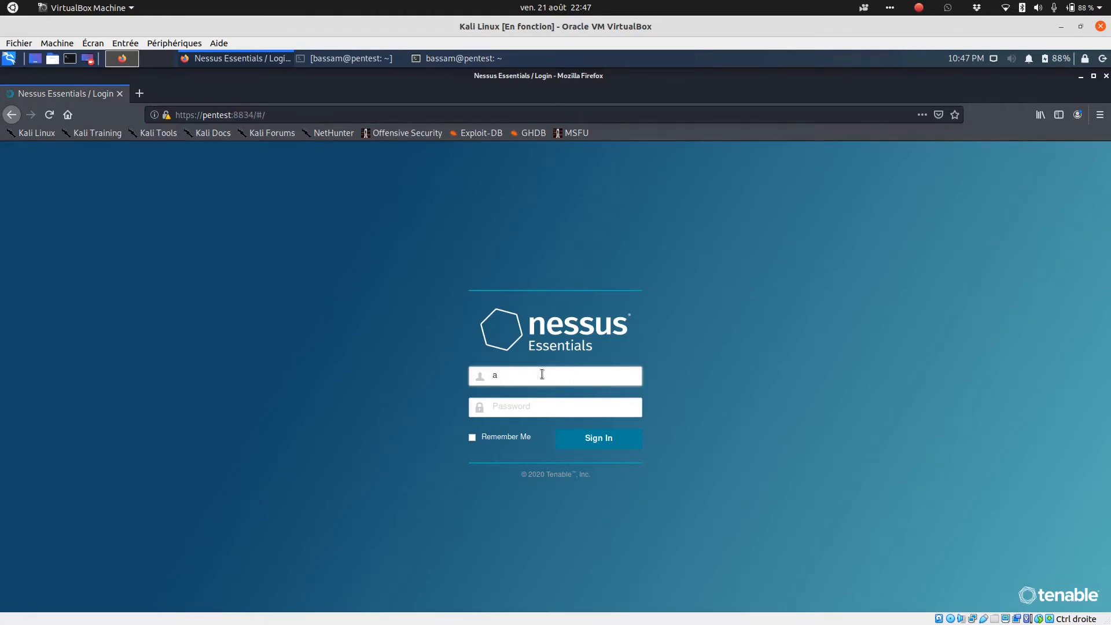
pyautogui.write('.bassam')
pyautogui.press('Tab')
pyautogui.write('*****')
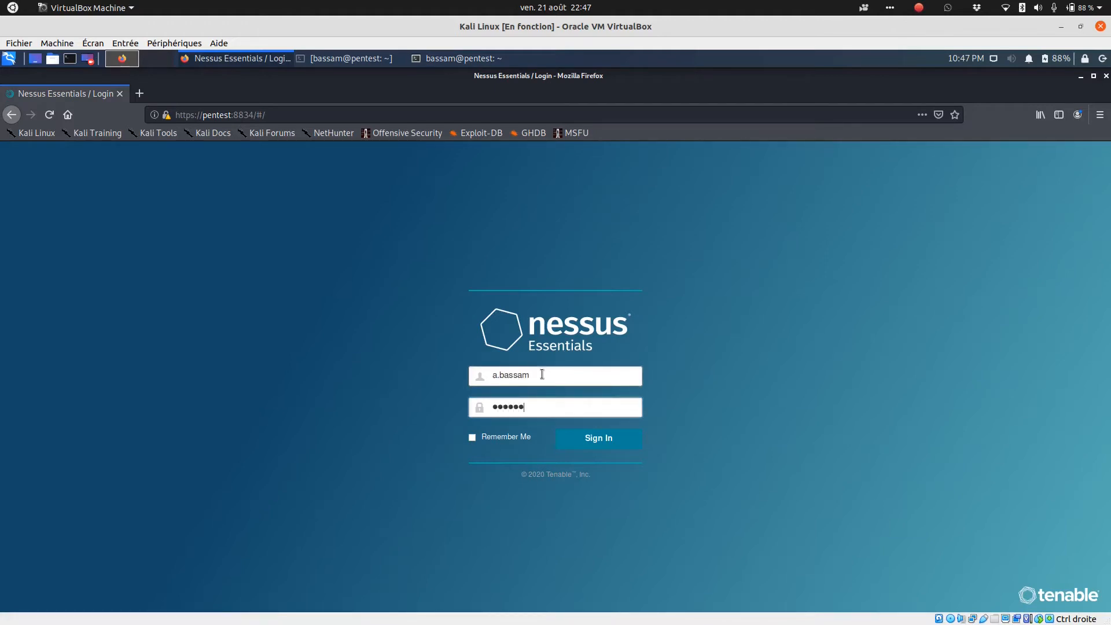
pyautogui.write('*********')
pyautogui.press('Return')
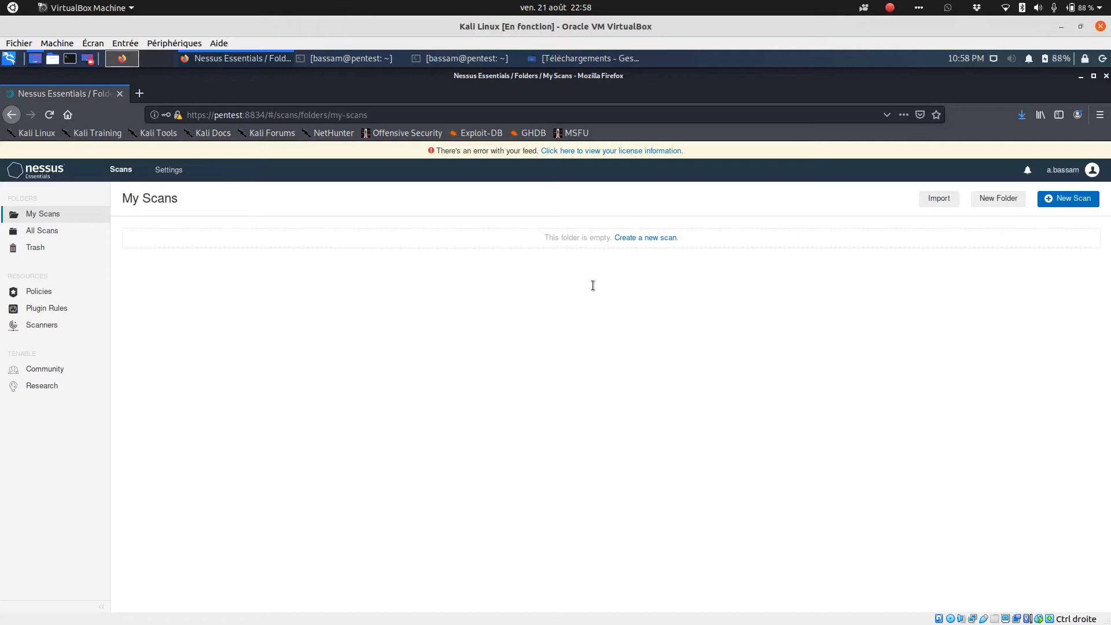
# - Create a new Basic Network Scan named tuto_hacking with the description "scan vulnérabilité"
pyautogui.click(1075, 199)
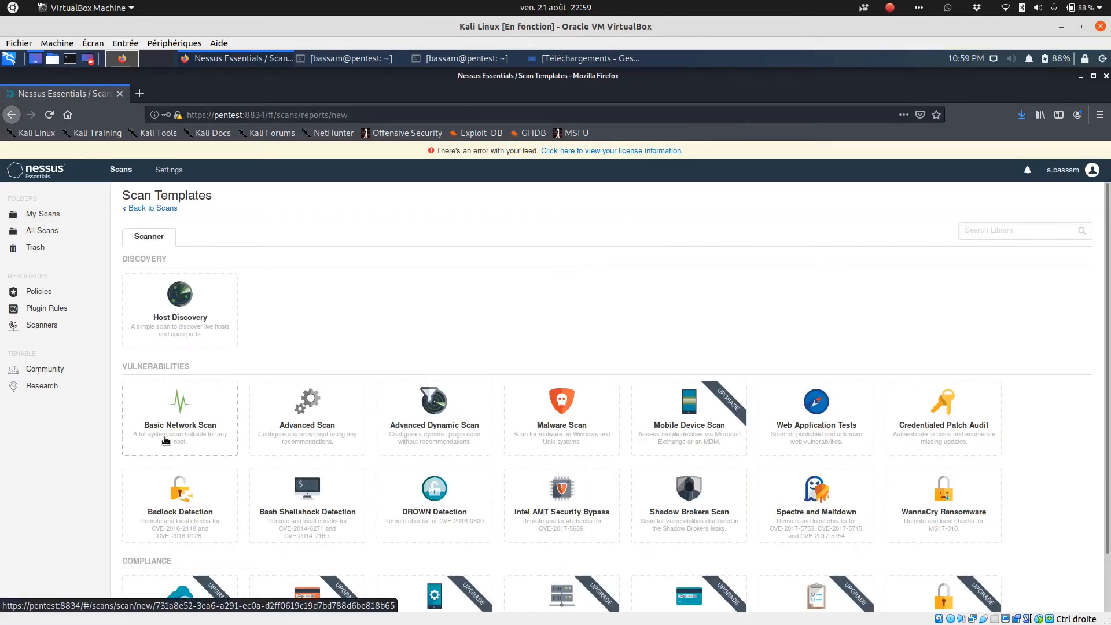
pyautogui.click(218, 434)
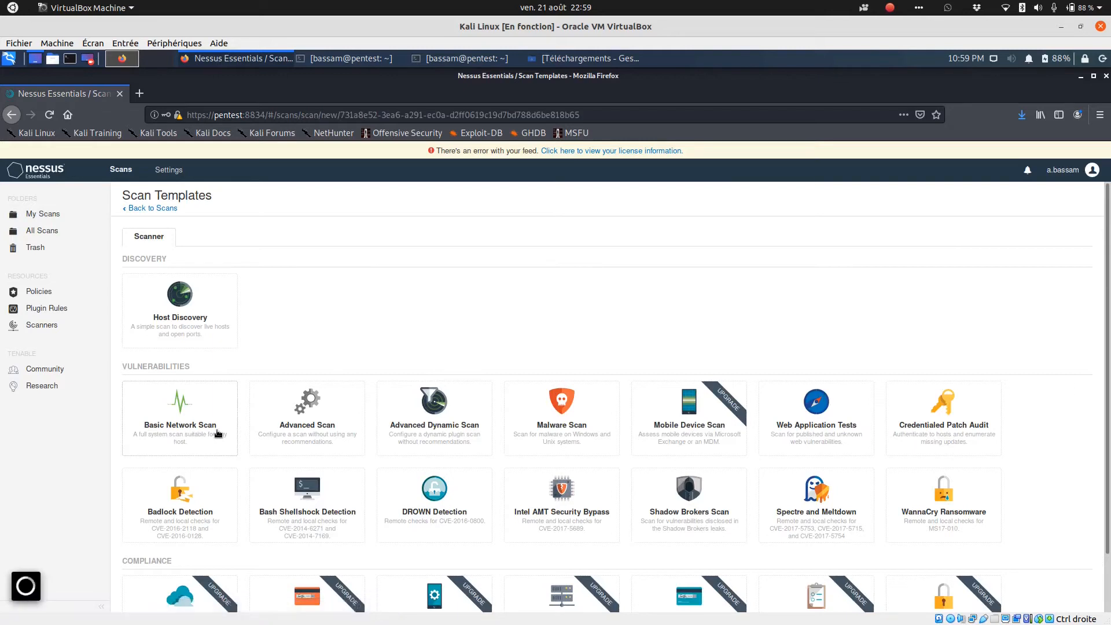
pyautogui.click(399, 280)
pyautogui.write('tot')
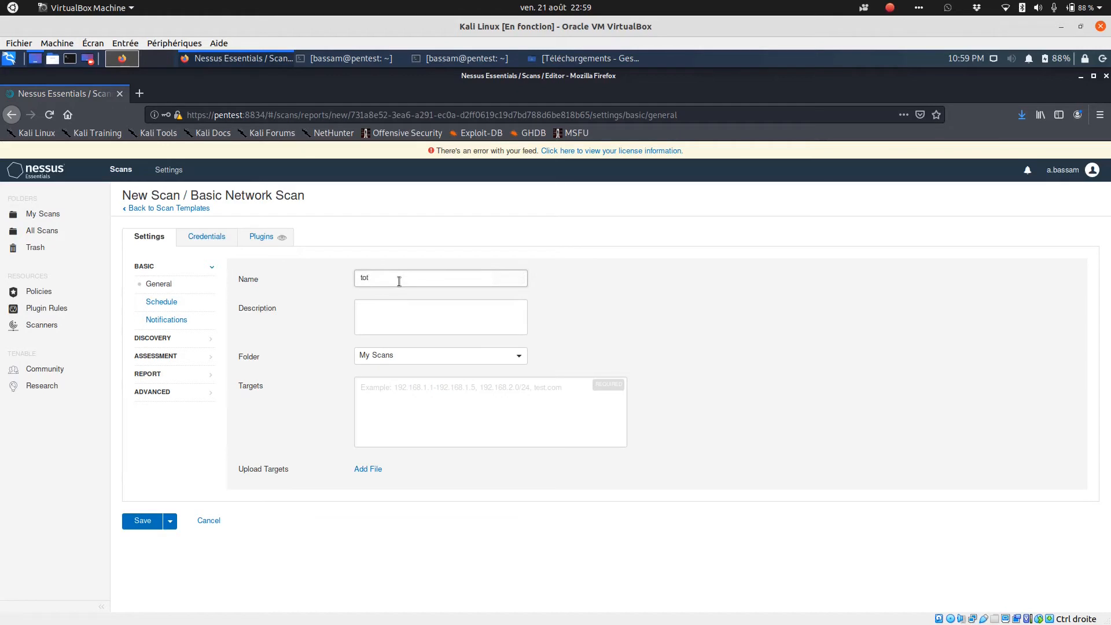
pyautogui.write('uto_hacking')
pyautogui.press('Tab')
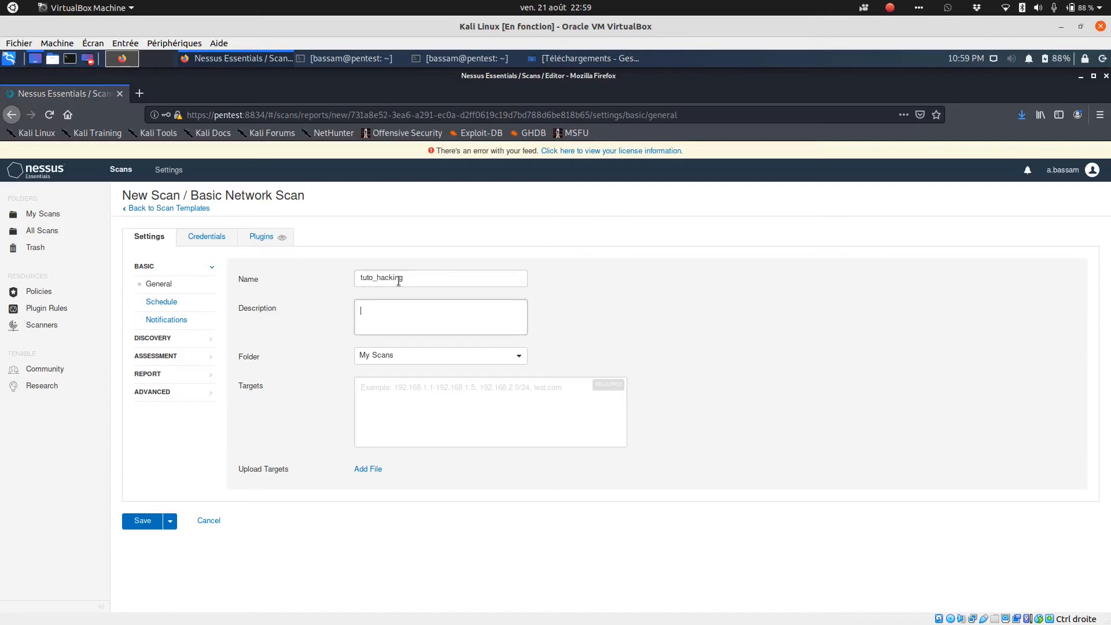
pyautogui.write('scan vulnérabilité')
pyautogui.click(434, 392)
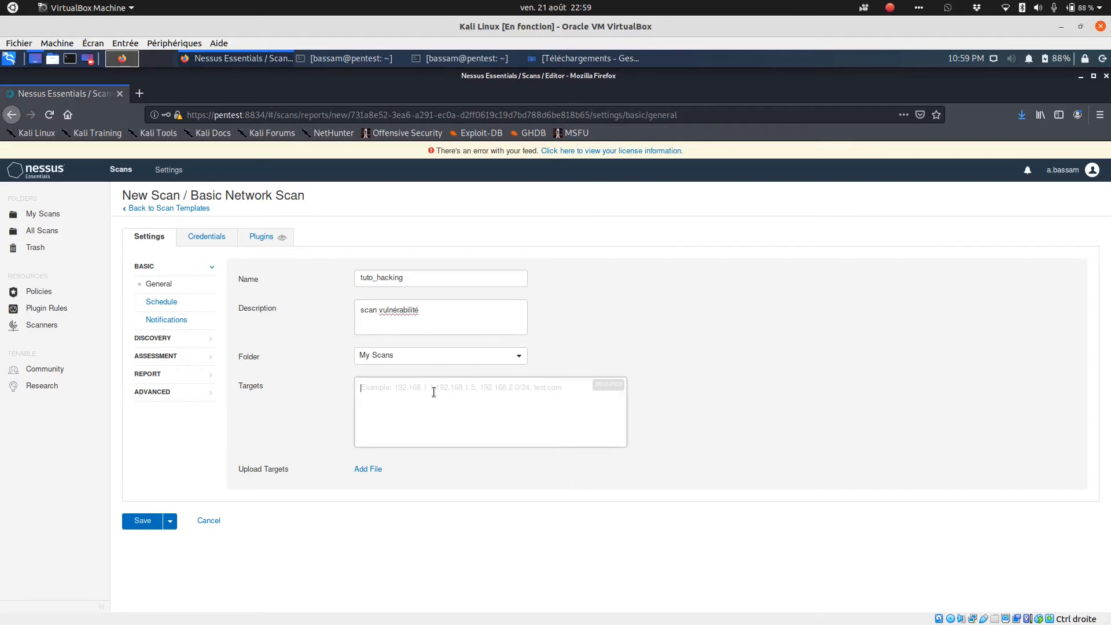
# - Set the scan targets to 192.168.57.0/24 and save the scan
pyautogui.write('192.168.57.0/24')
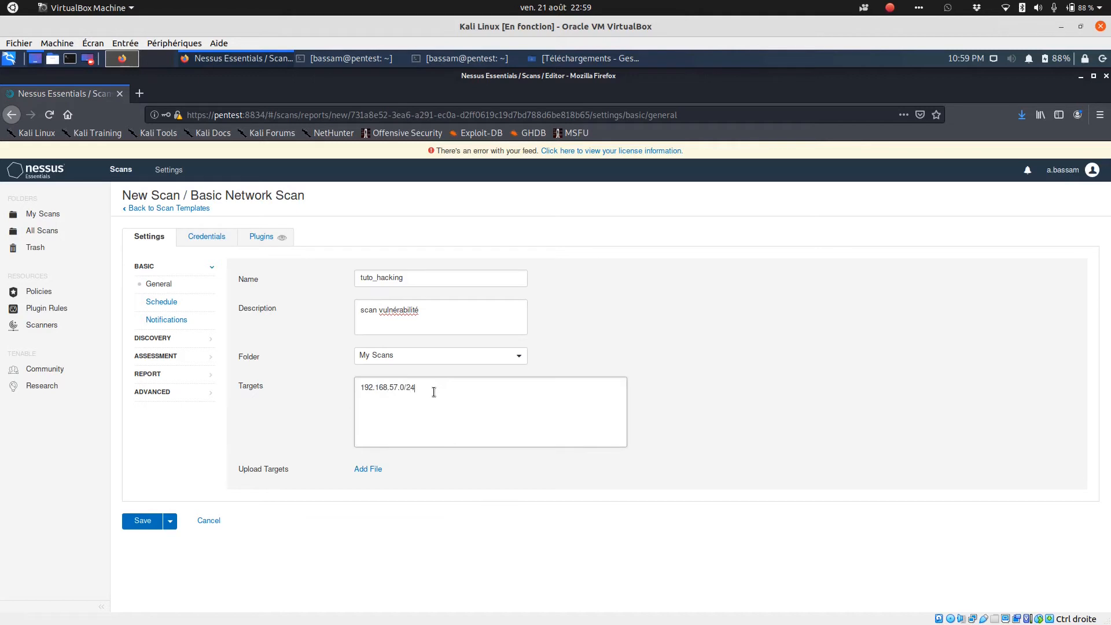
pyautogui.click(138, 523)
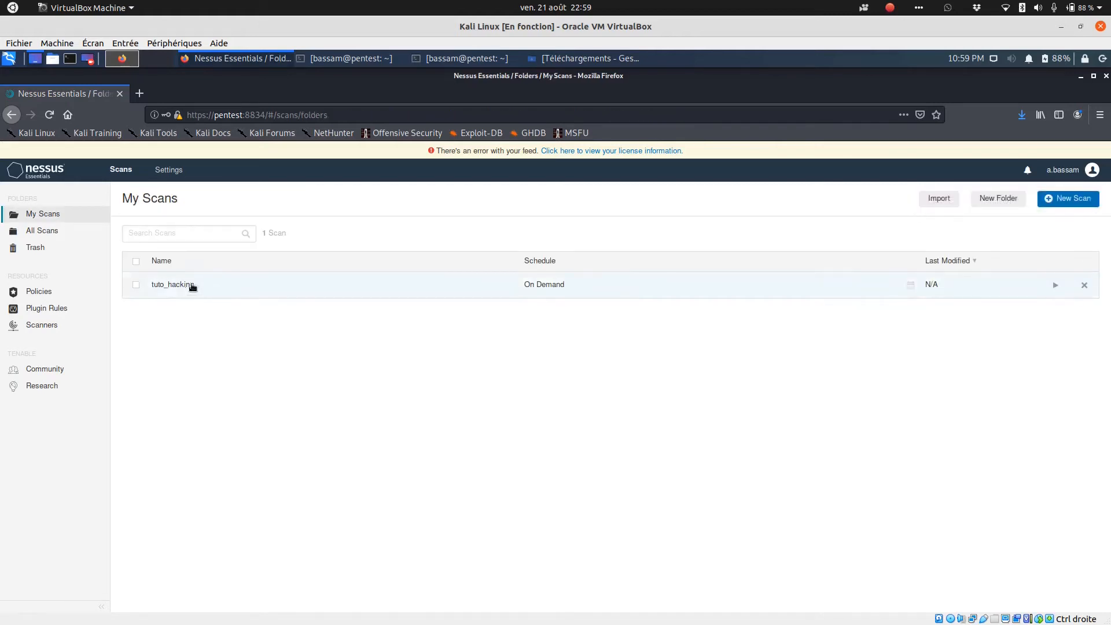
# - Select the tuto_hacking scan and launch it
pyautogui.click(136, 287)
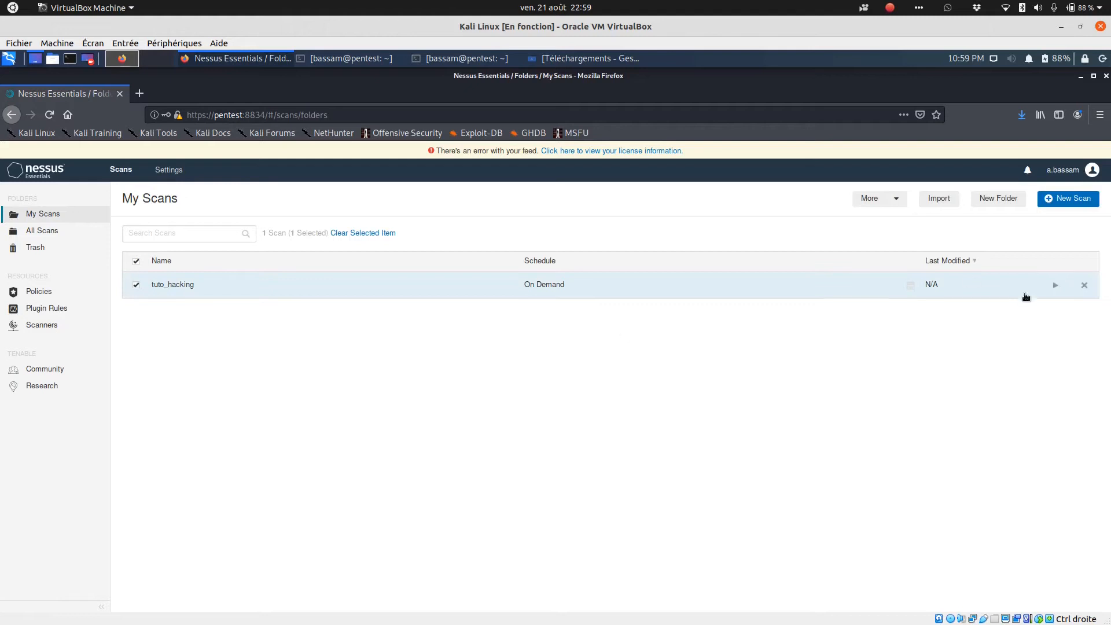
pyautogui.click(1054, 289)
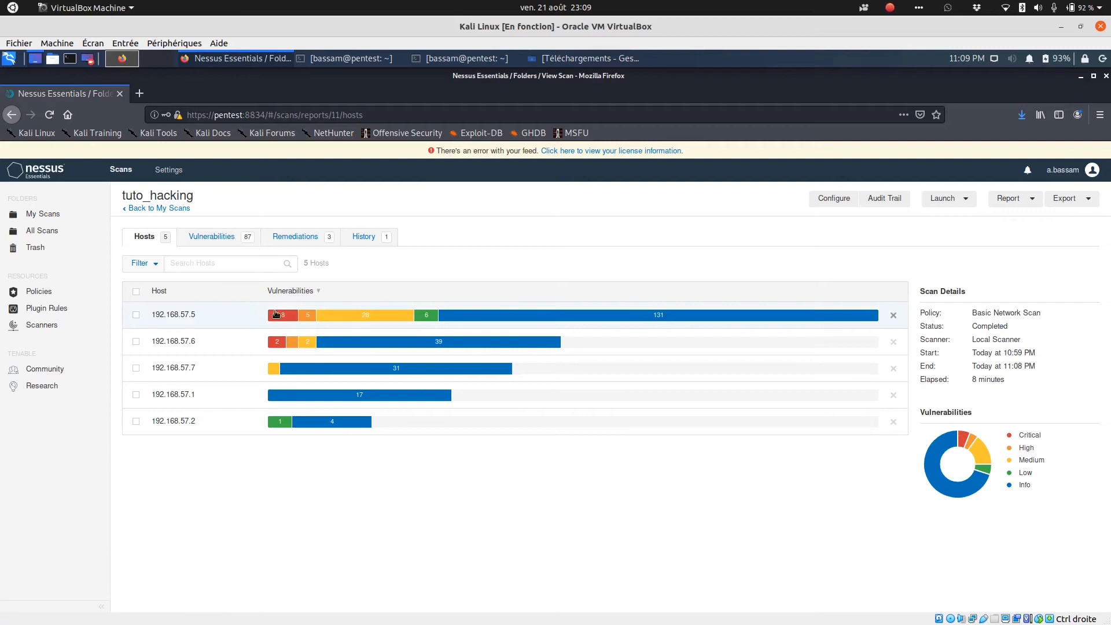
# - Review the scan's vulnerability lists for hosts 192.168.57.5 and 192.168.57.6, returning to the hosts list after each
pyautogui.moveTo(283, 319)
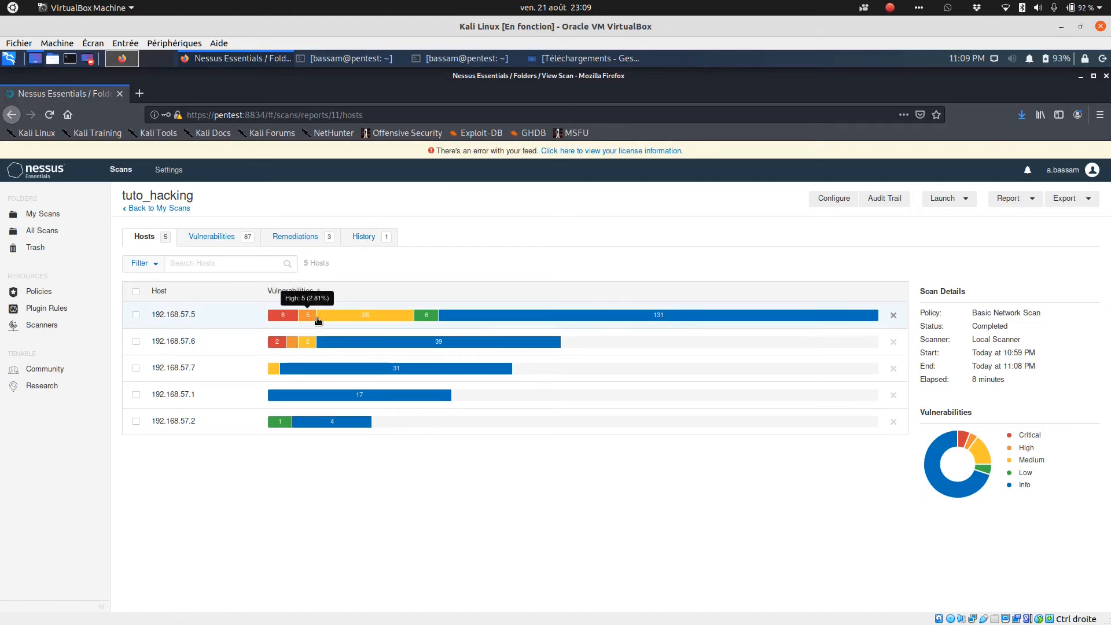
pyautogui.click(366, 317)
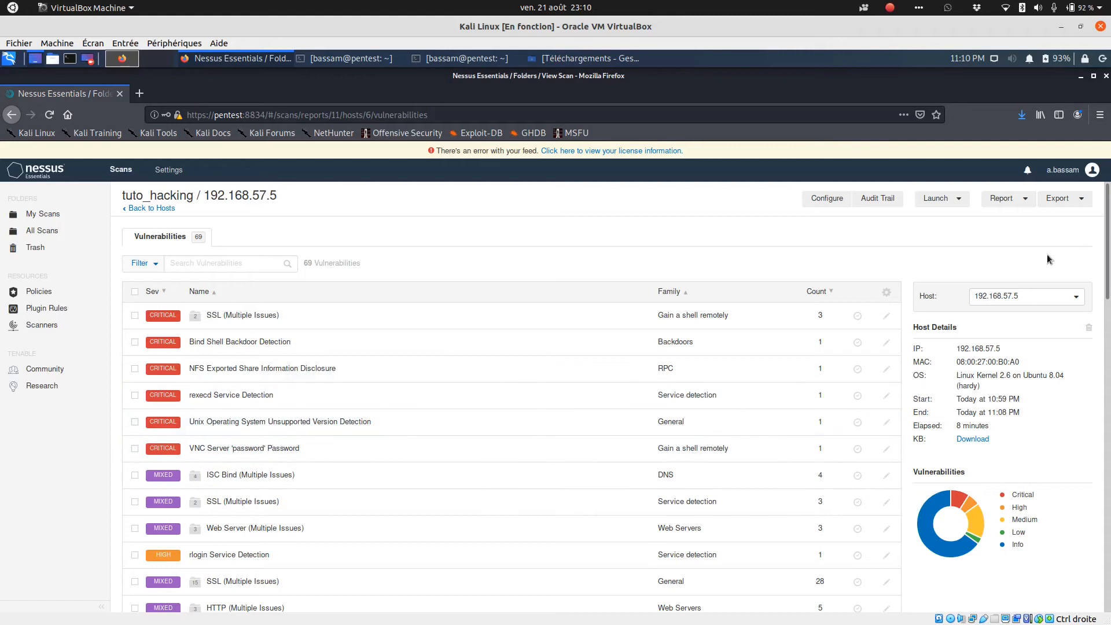
pyautogui.moveTo(1109, 266); pyautogui.dragTo(1109, 583)
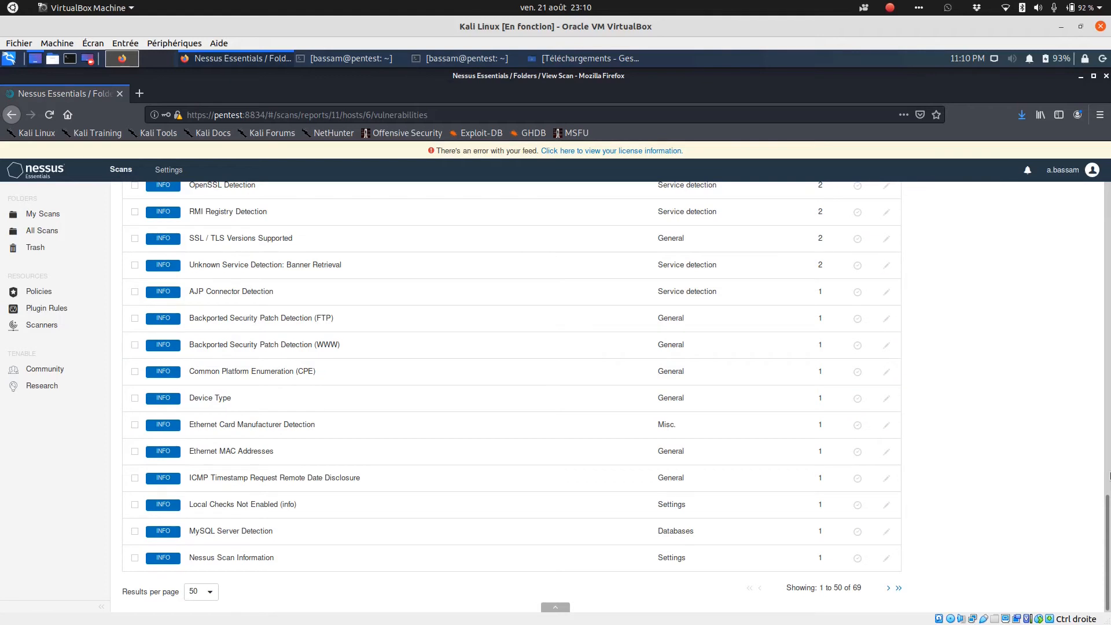
pyautogui.moveTo(1109, 506); pyautogui.dragTo(1109, 424)
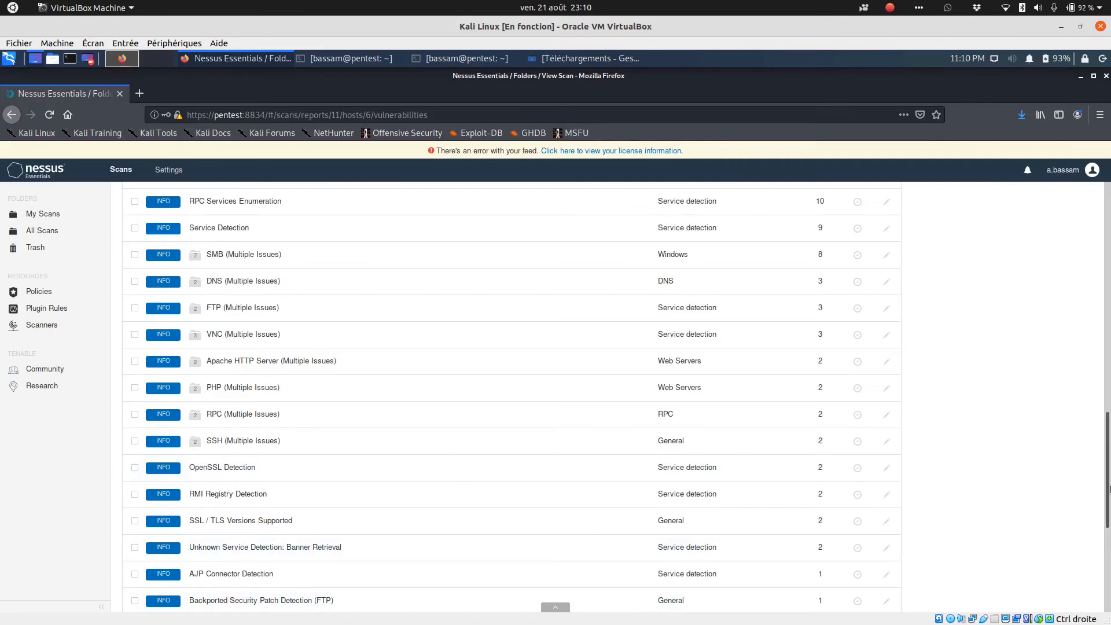
pyautogui.scroll(-4, 1109, 451)
pyautogui.moveTo(1109, 451); pyautogui.dragTo(1109, 230)
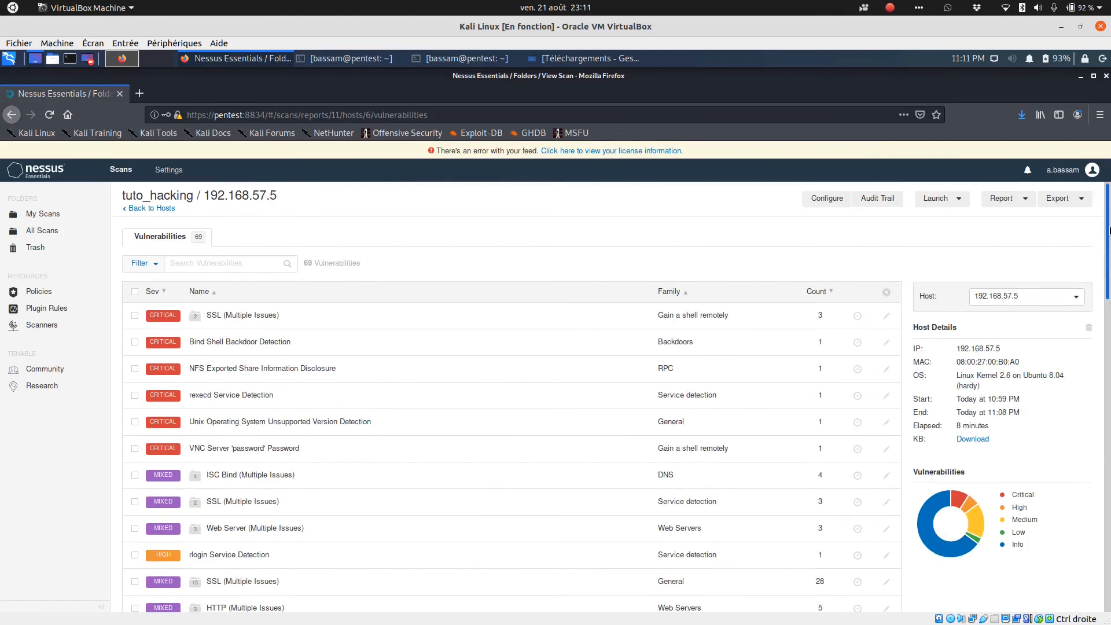
pyautogui.click(134, 210)
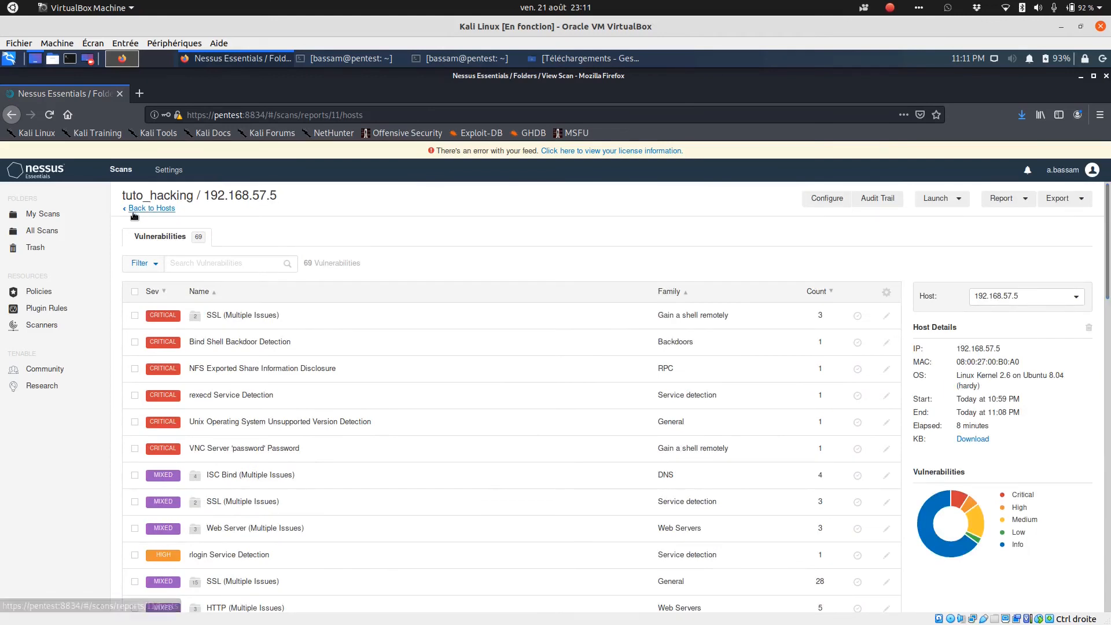
pyautogui.click(313, 345)
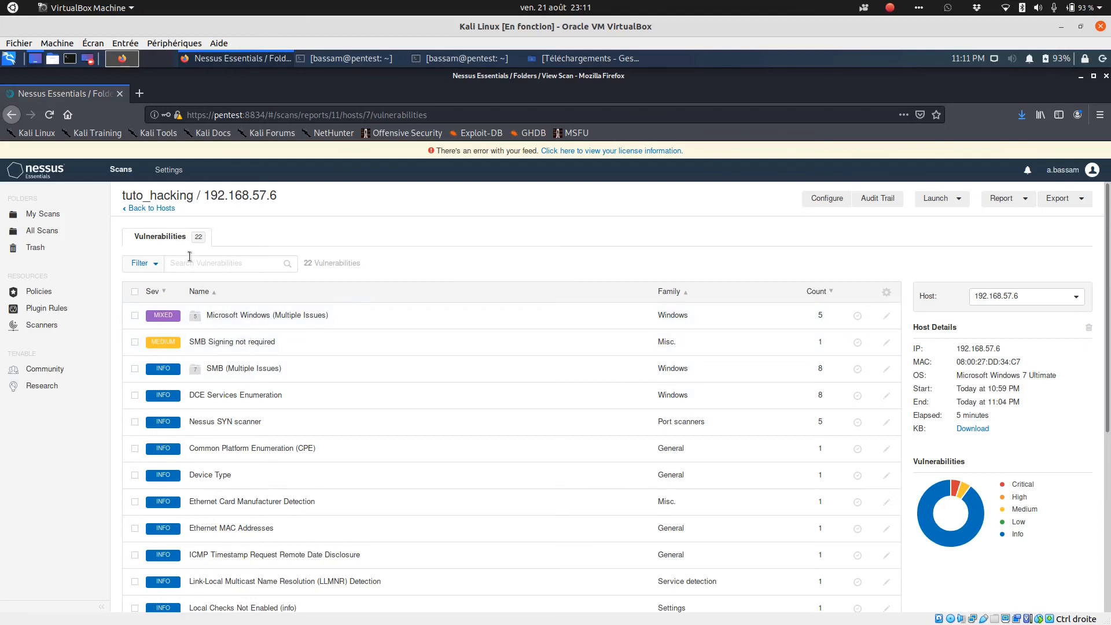
pyautogui.click(157, 208)
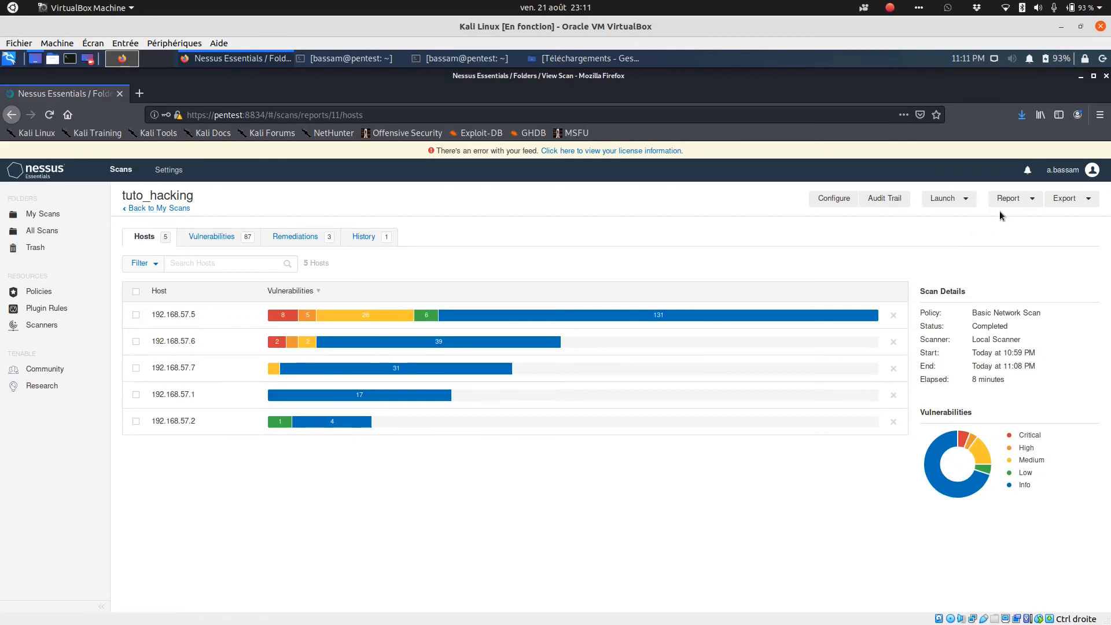
# - Generate a PDF Executive Summary report of the scan, open it and maximize the viewer window
pyautogui.click(1018, 204)
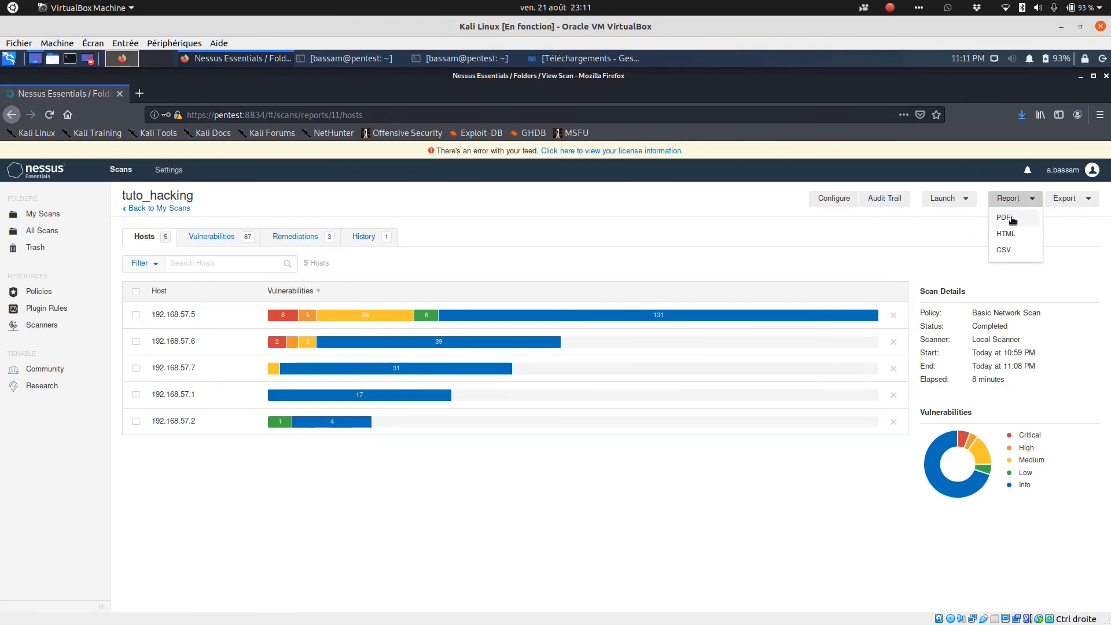
pyautogui.click(1007, 218)
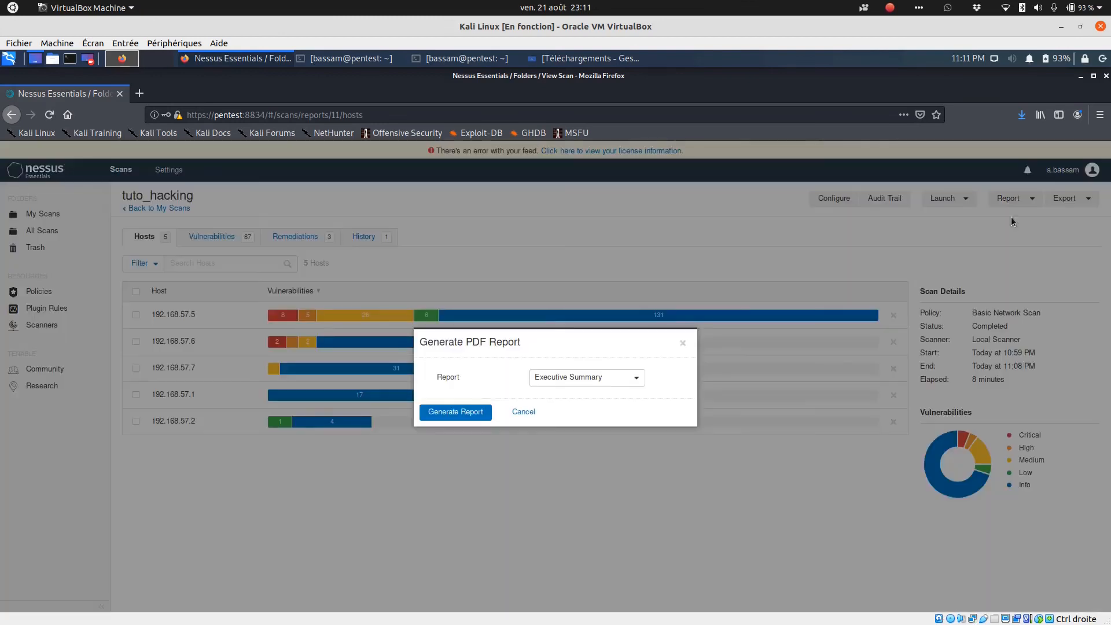
pyautogui.click(447, 414)
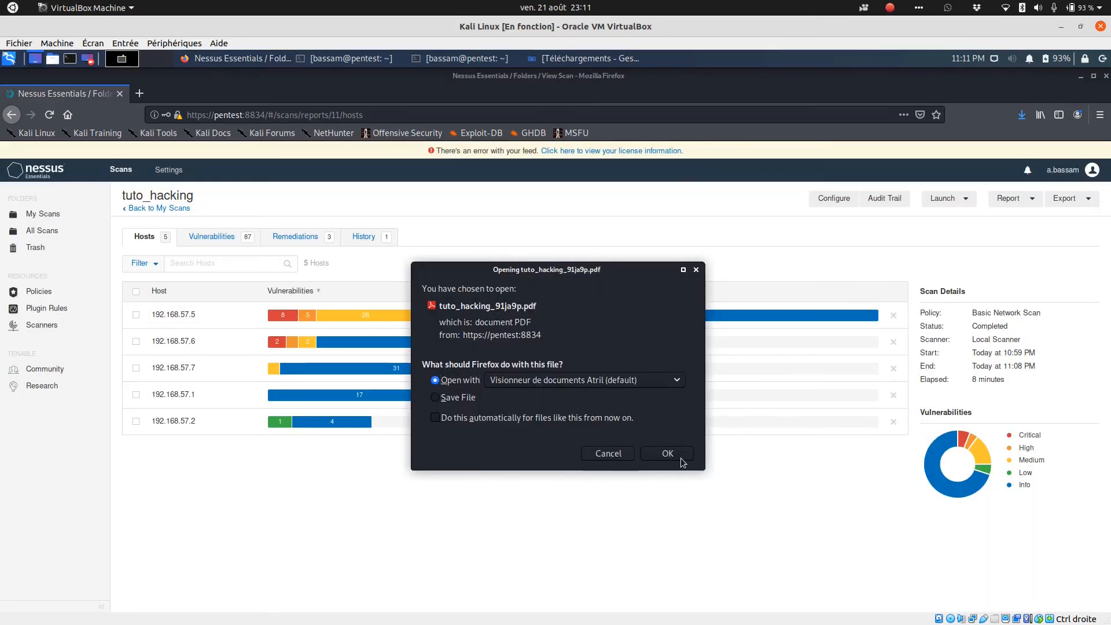
pyautogui.click(668, 454)
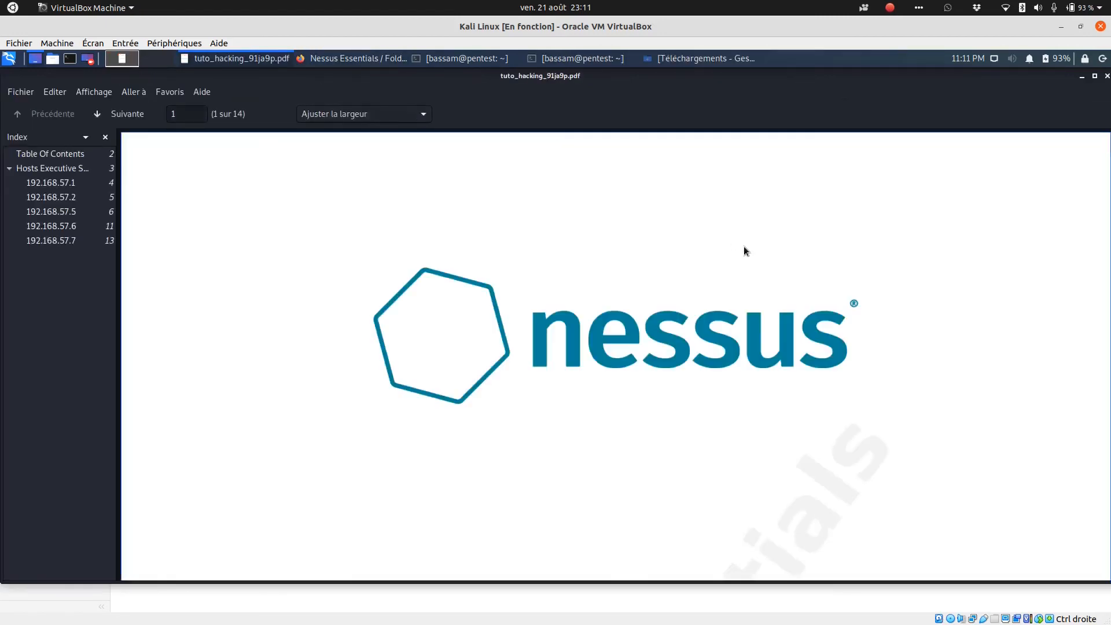
pyautogui.click(1094, 76)
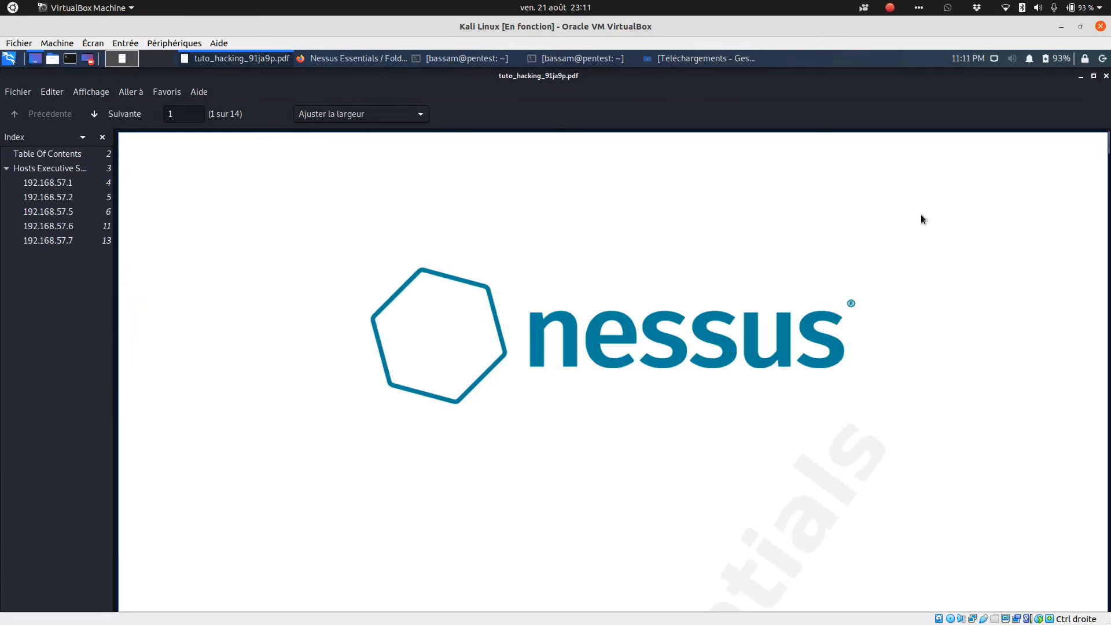
# - Scroll through the PDF report's per-host vulnerability summaries
pyautogui.scroll(-5, 921, 219)
pyautogui.scroll(-5, 921, 218)
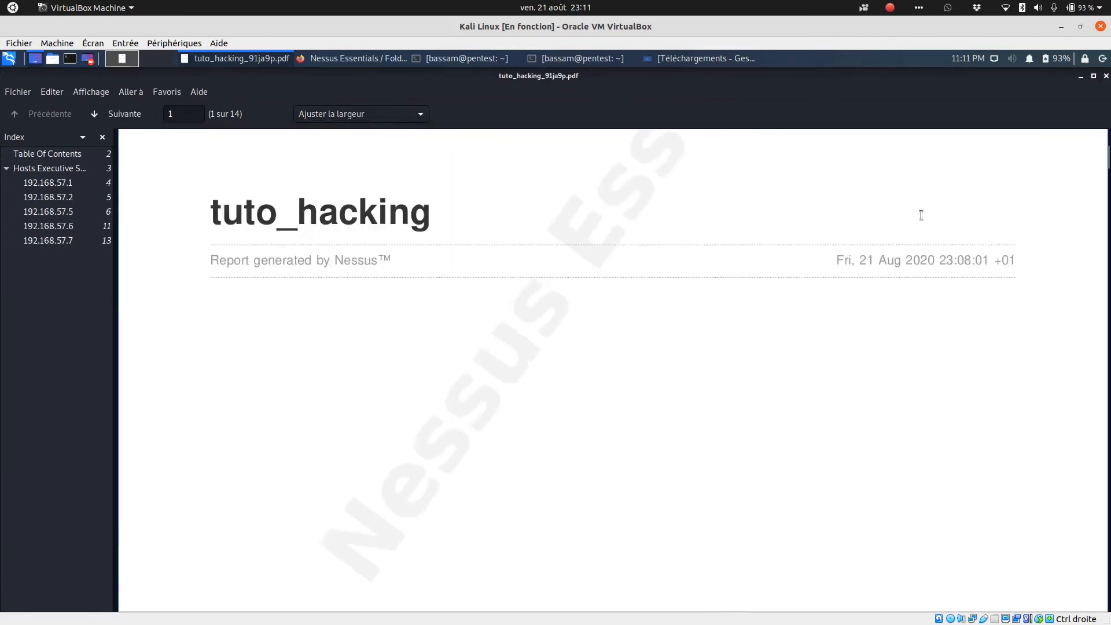
pyautogui.scroll(4, 921, 219)
pyautogui.scroll(-15, 921, 218)
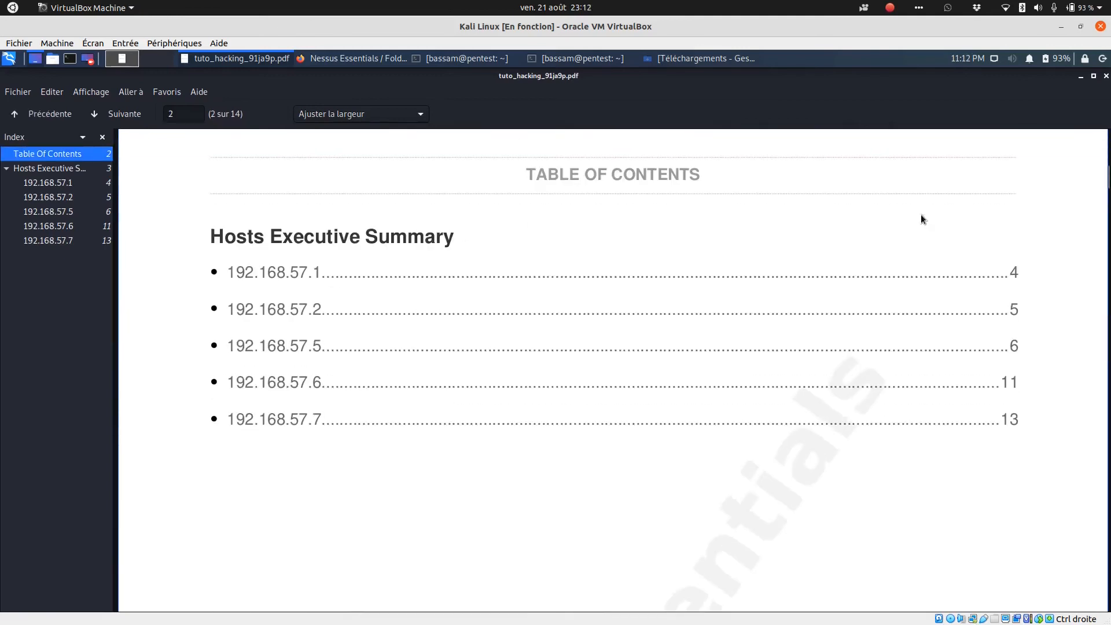
pyautogui.scroll(-10, 921, 218)
pyautogui.scroll(-15, 921, 217)
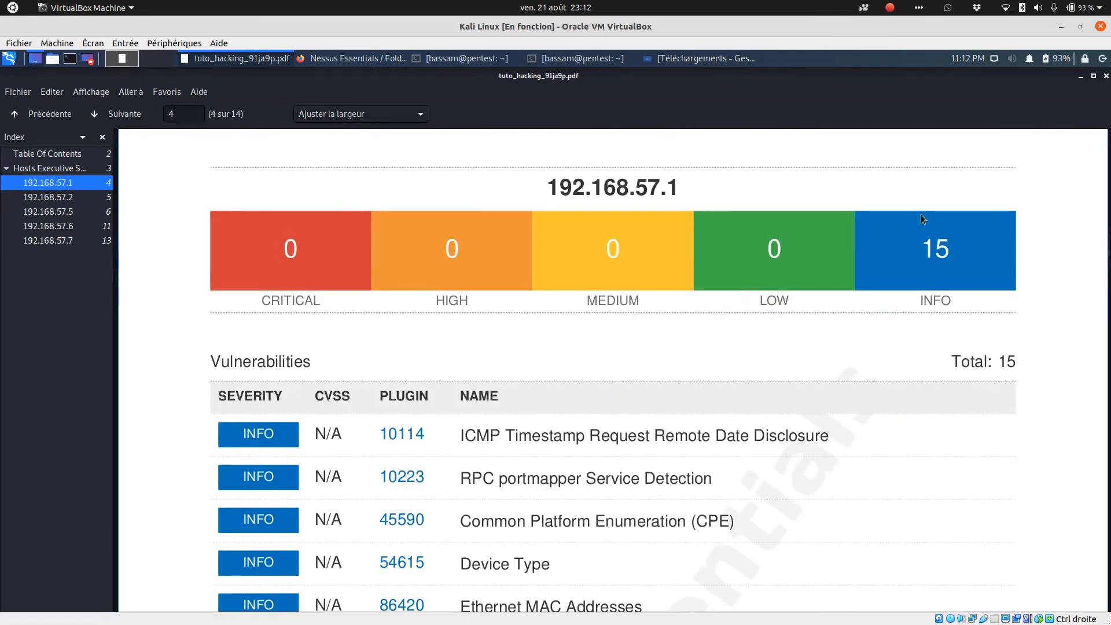
pyautogui.scroll(-15, 921, 215)
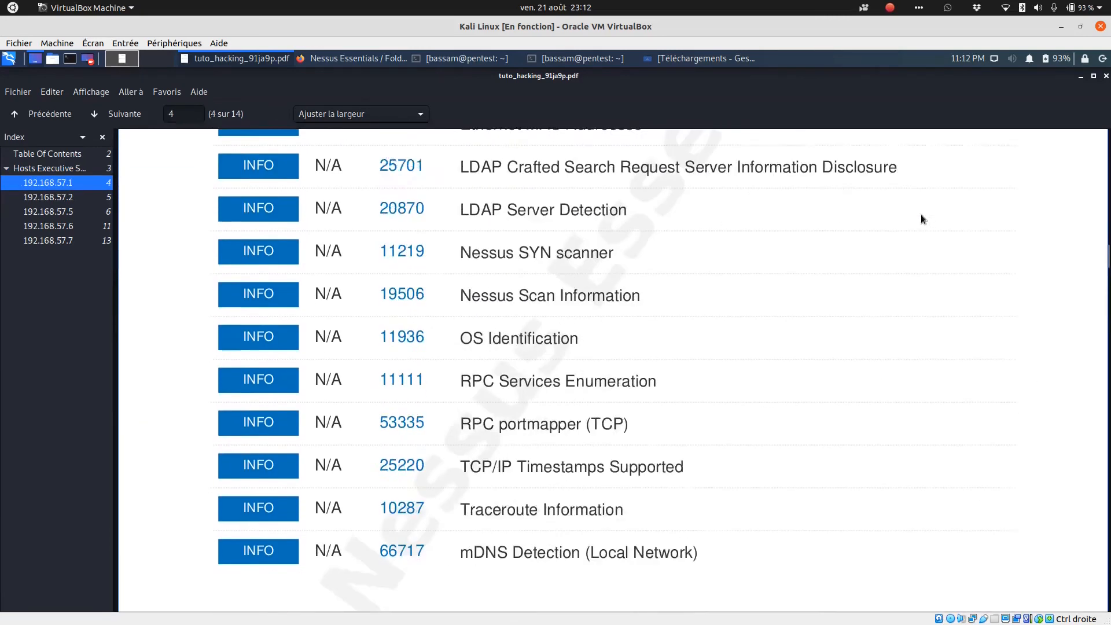
pyautogui.scroll(-12, 922, 219)
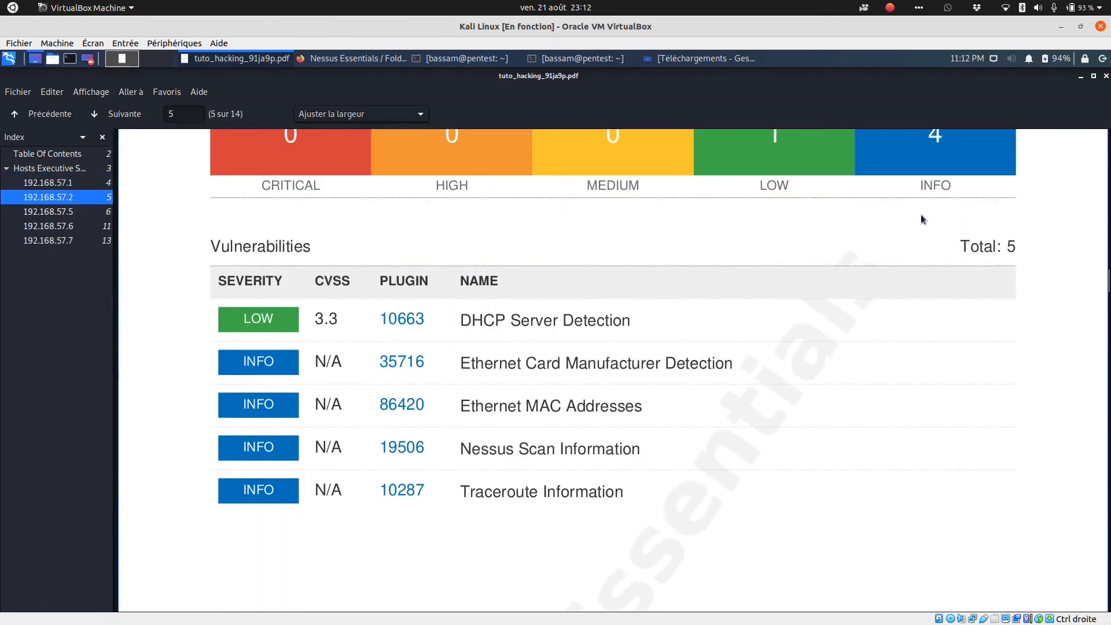
pyautogui.scroll(-12, 921, 219)
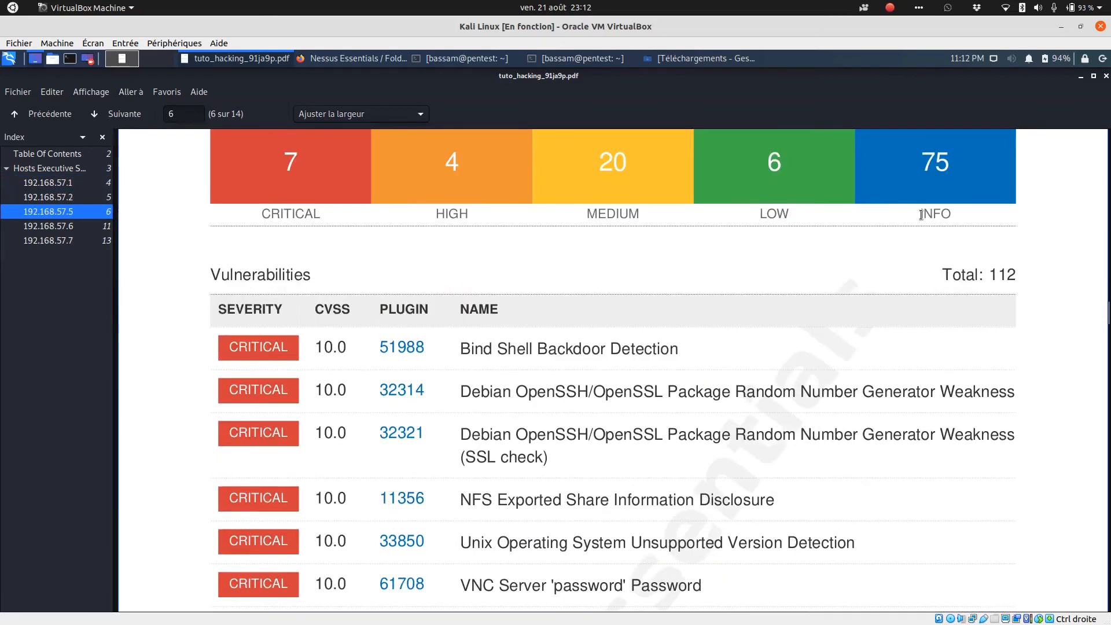
pyautogui.scroll(-3, 921, 217)
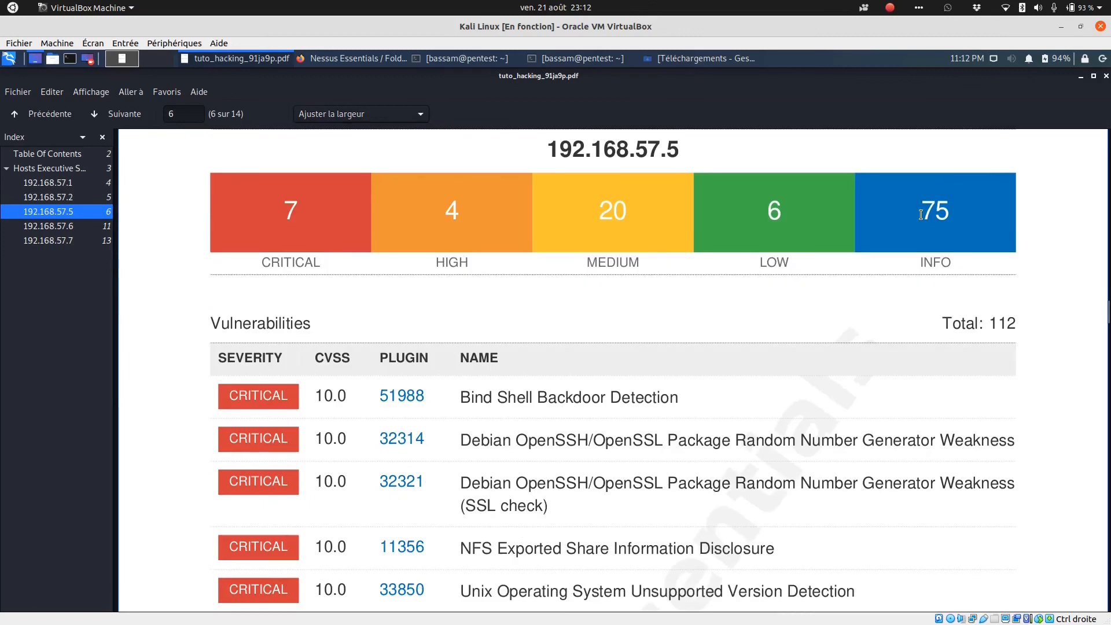
pyautogui.scroll(-20, 717, 361)
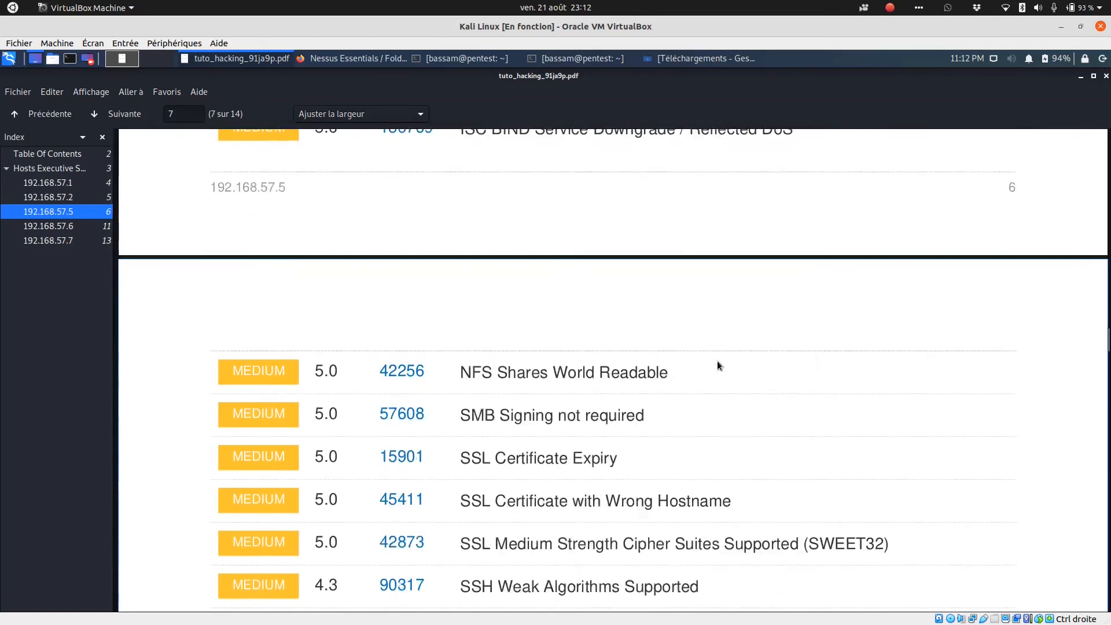
pyautogui.scroll(-15, 717, 365)
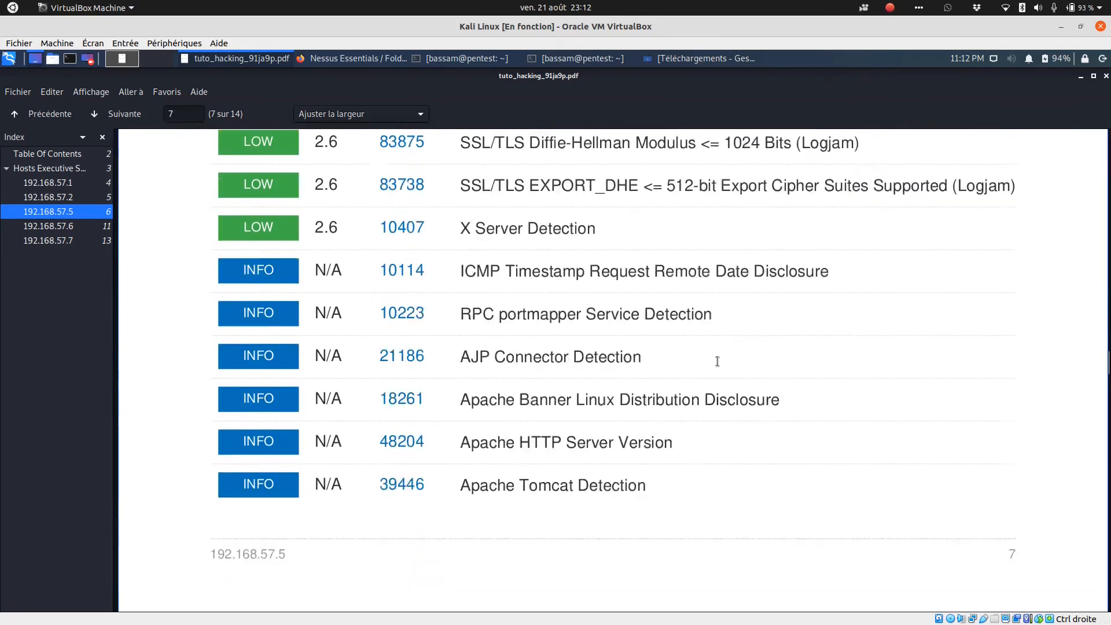
pyautogui.scroll(-10, 717, 361)
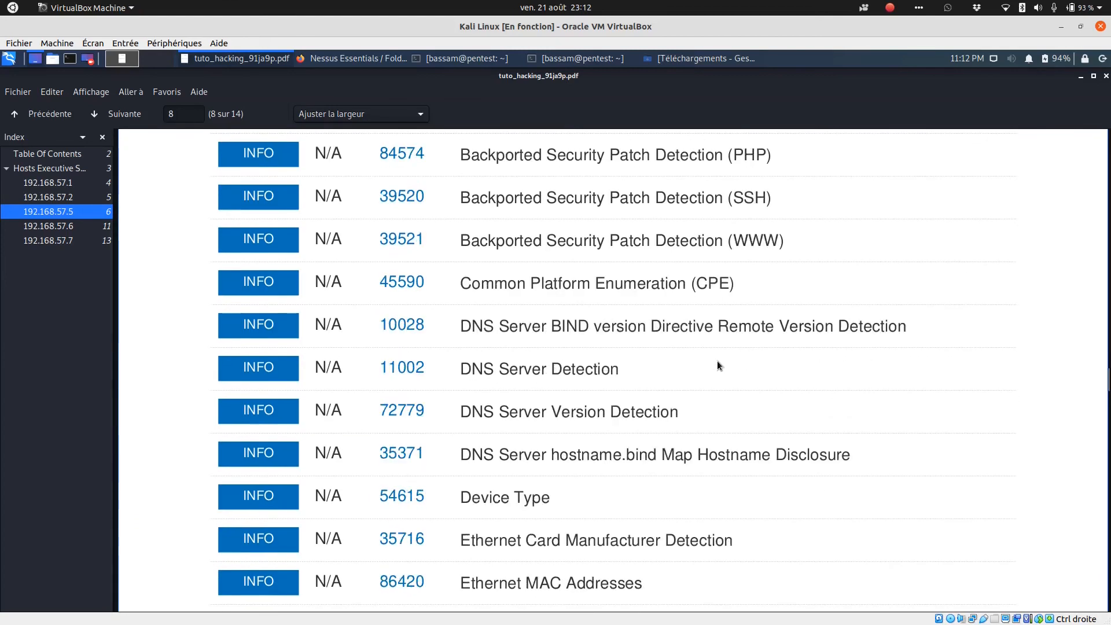
pyautogui.scroll(-13, 716, 364)
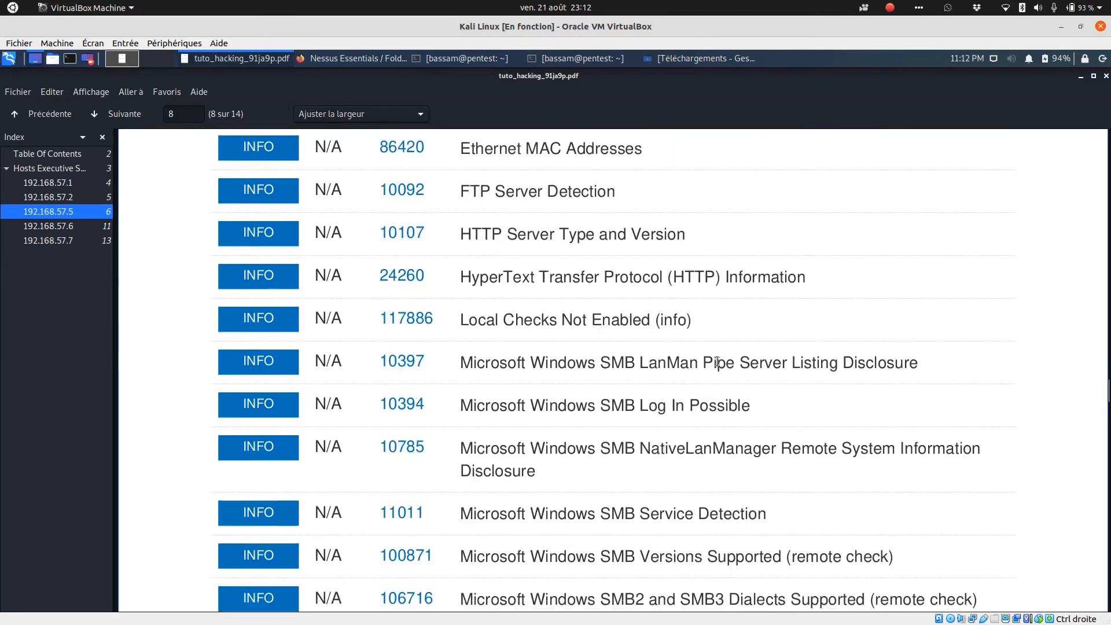
pyautogui.scroll(-20, 716, 361)
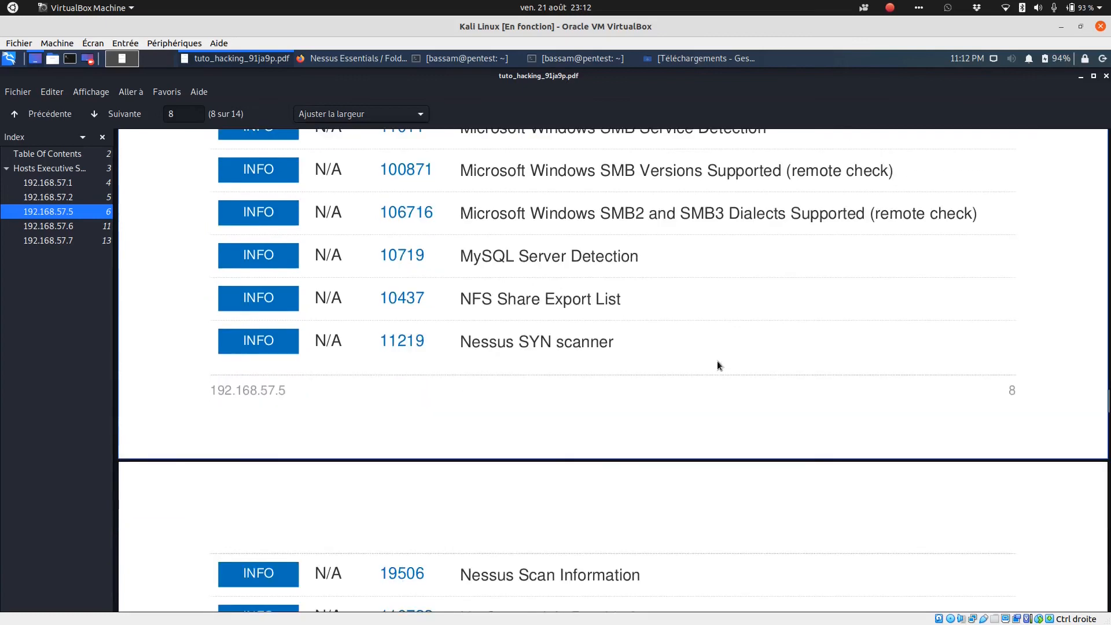
pyautogui.scroll(-20, 716, 364)
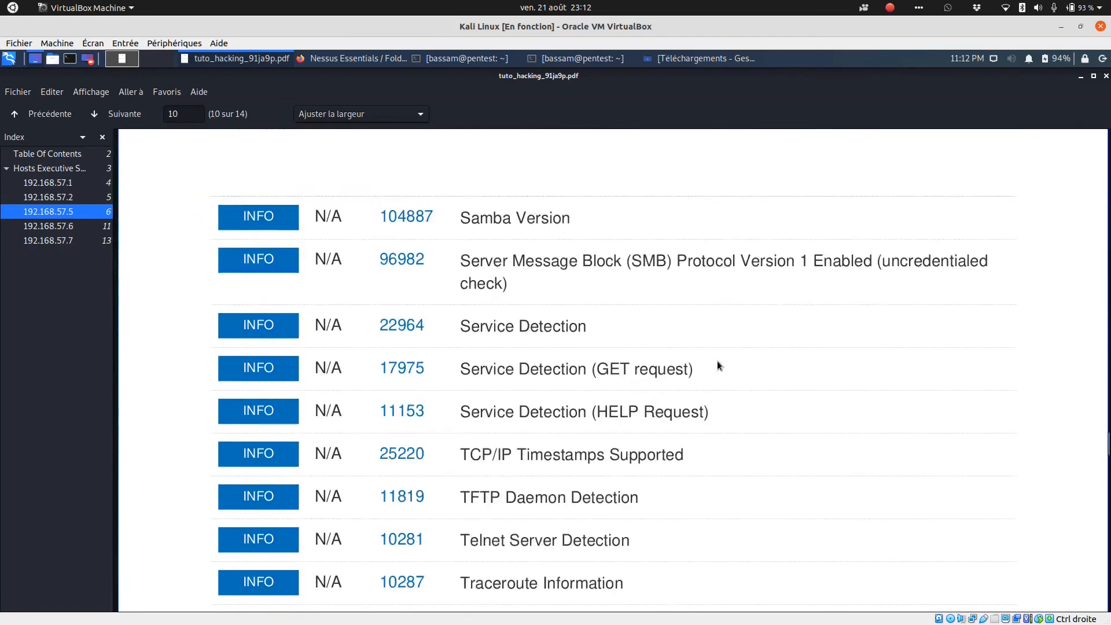
pyautogui.scroll(-20, 716, 362)
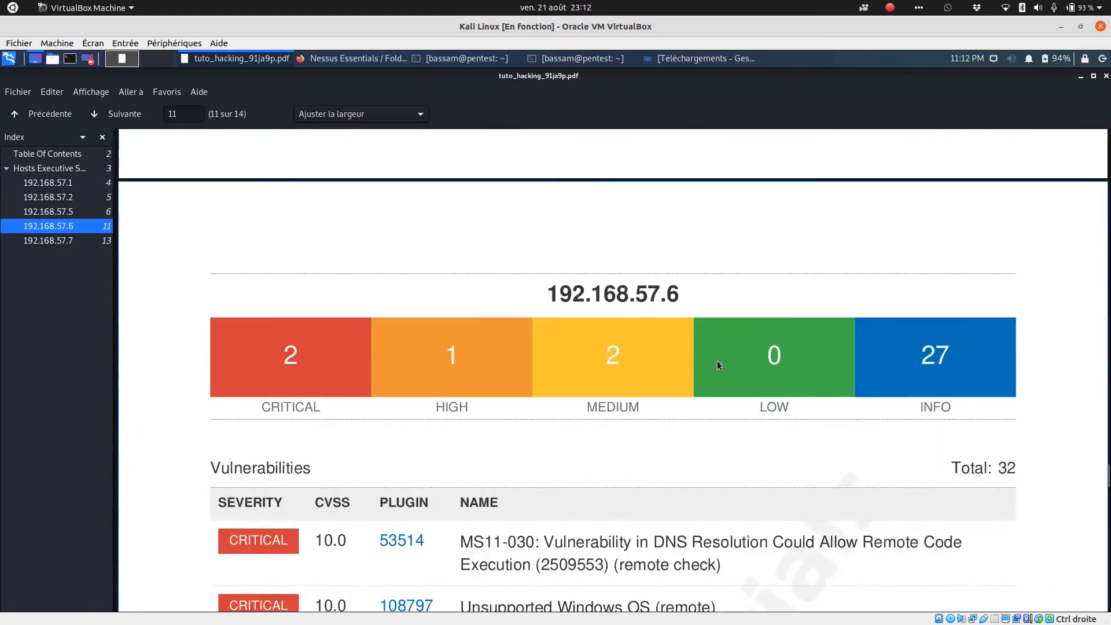
pyautogui.scroll(3, 717, 359)
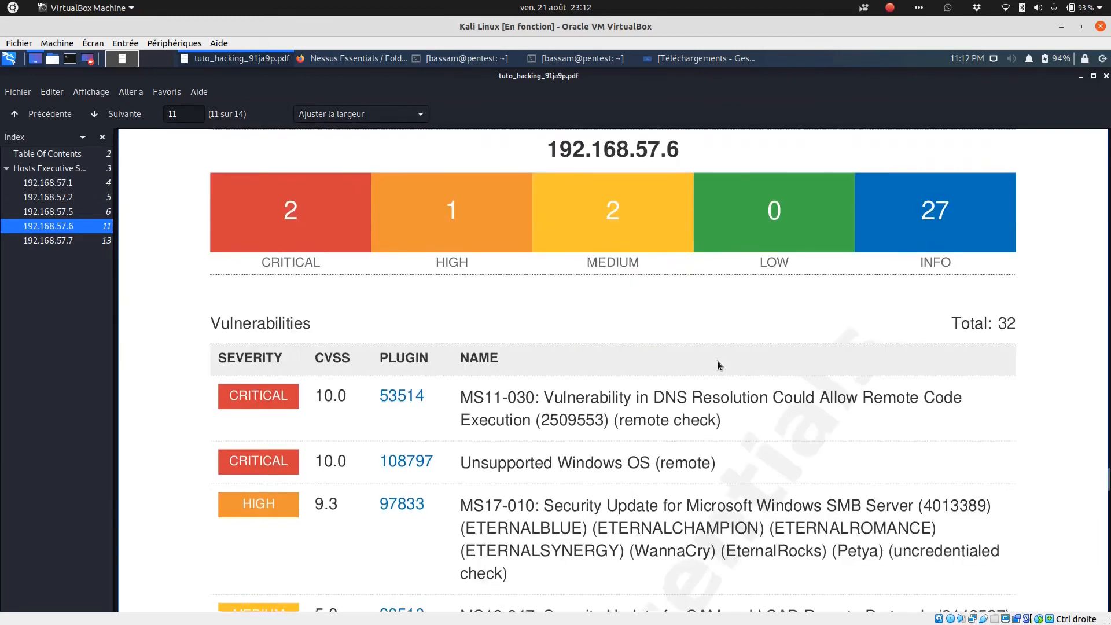
pyautogui.scroll(-3, 717, 360)
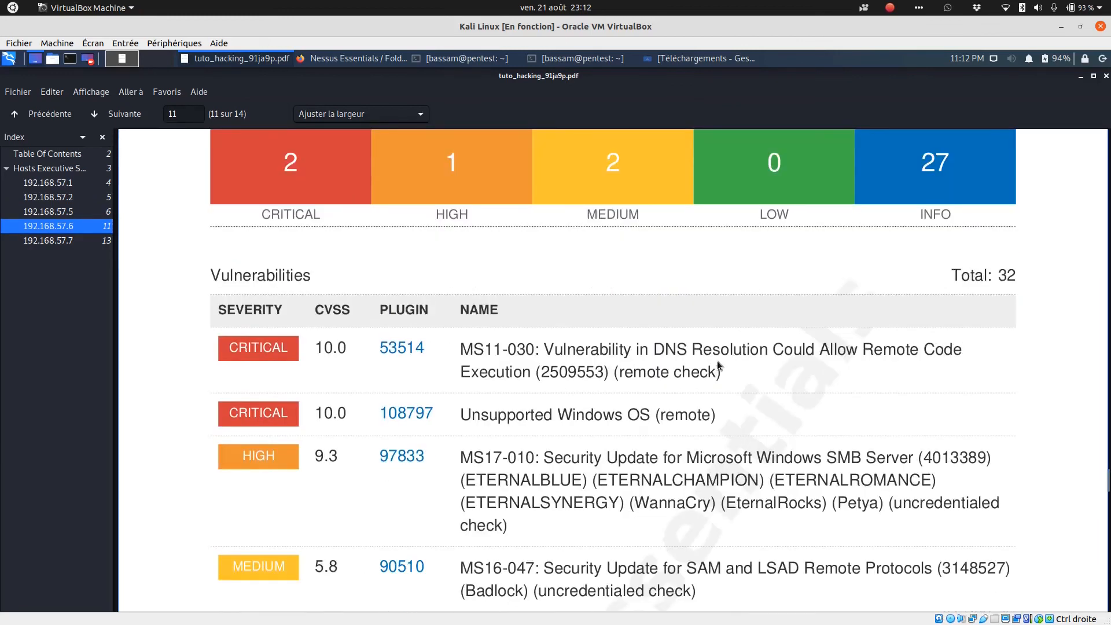
pyautogui.scroll(-5, 717, 360)
pyautogui.scroll(-1, 717, 360)
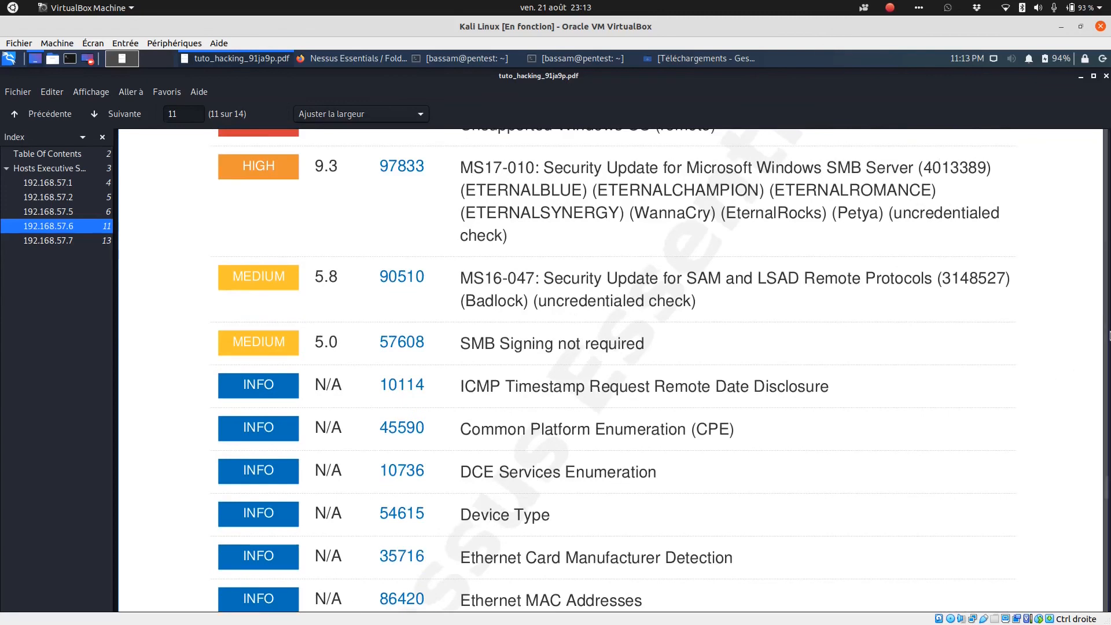
pyautogui.moveTo(1109, 499); pyautogui.dragTo(1076, 236)
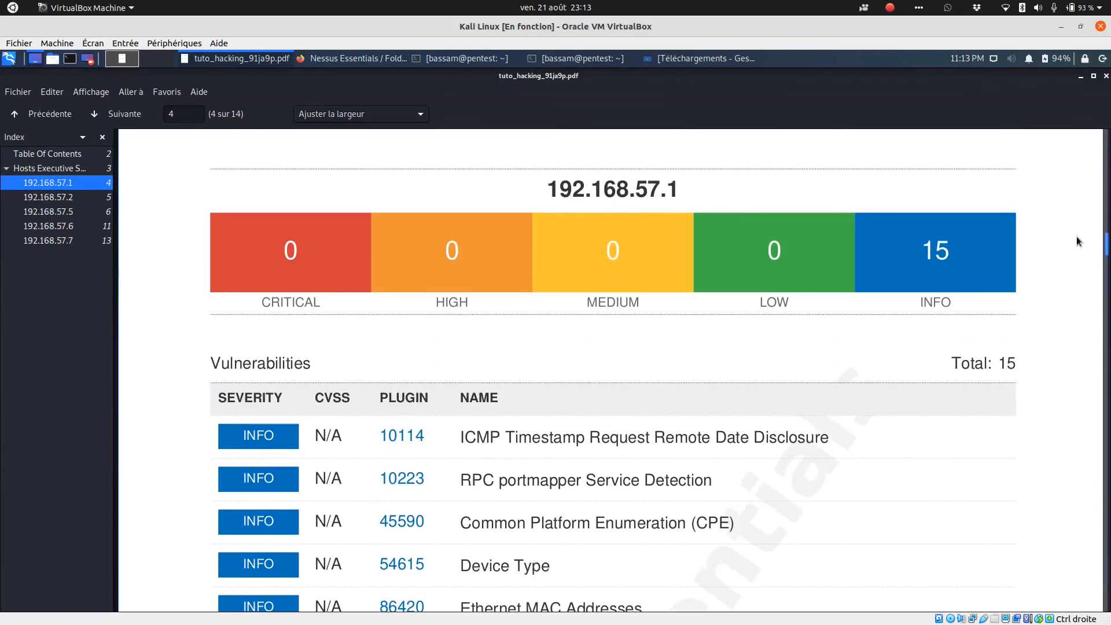